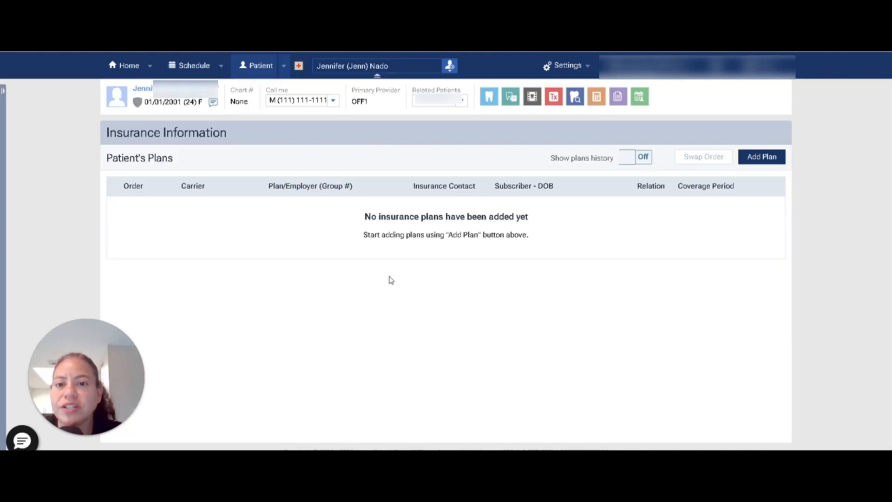
Start adding an insurance plan for the patient and look through the carrier plans matching "delta"
{"action": "left_click", "coordinate": [760, 163]}
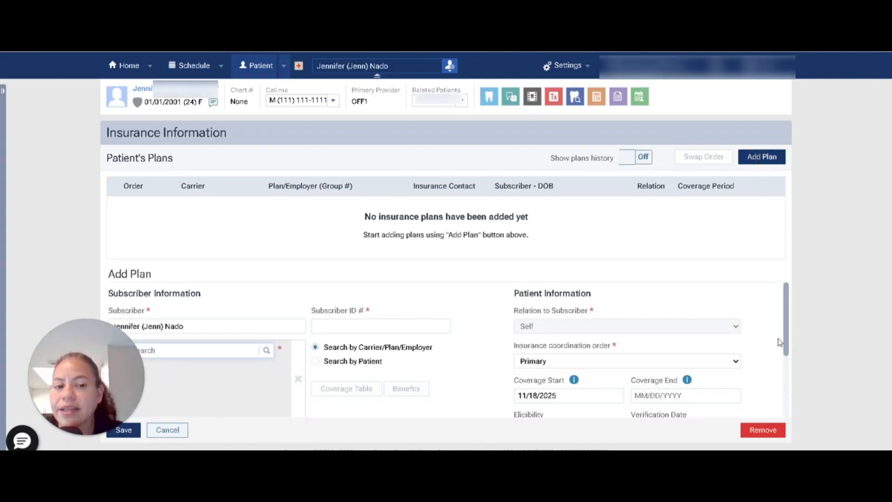
{"action": "left_click_drag", "start_coordinate": [788, 326], "coordinate": [789, 359]}
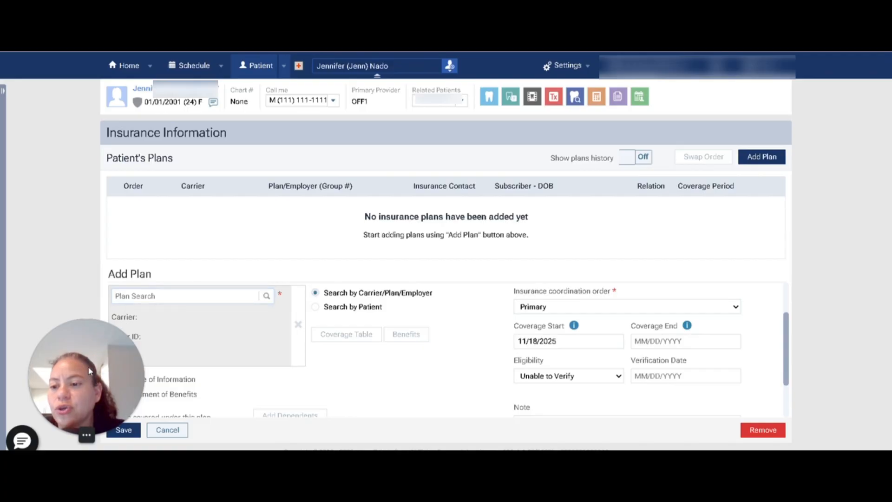
{"action": "left_click_drag", "start_coordinate": [89, 370], "coordinate": [105, 154]}
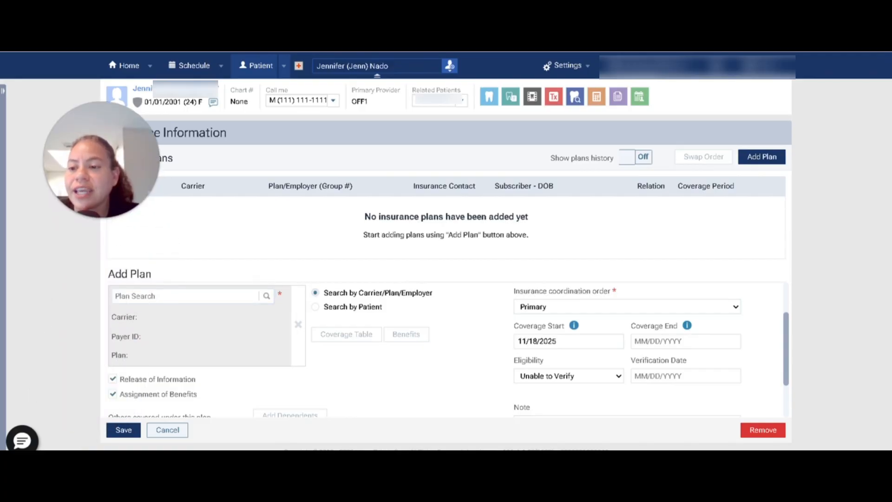
{"action": "left_click", "coordinate": [154, 296]}
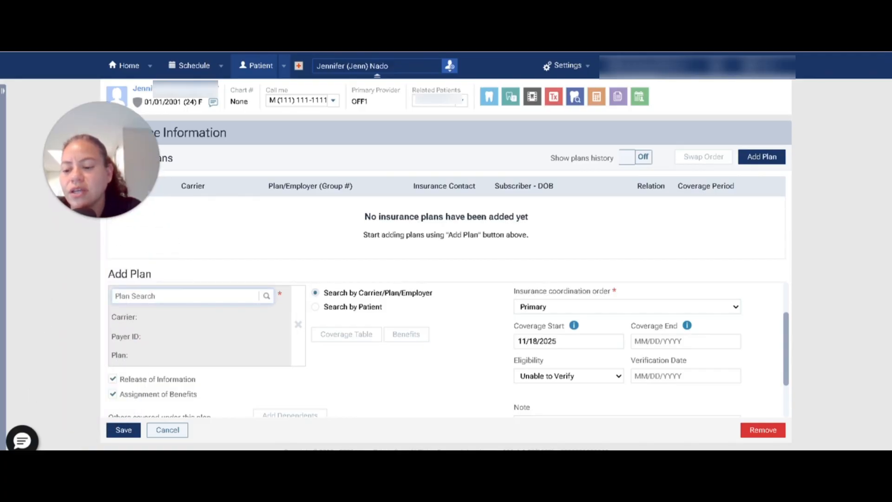
{"action": "type", "text": "de"}
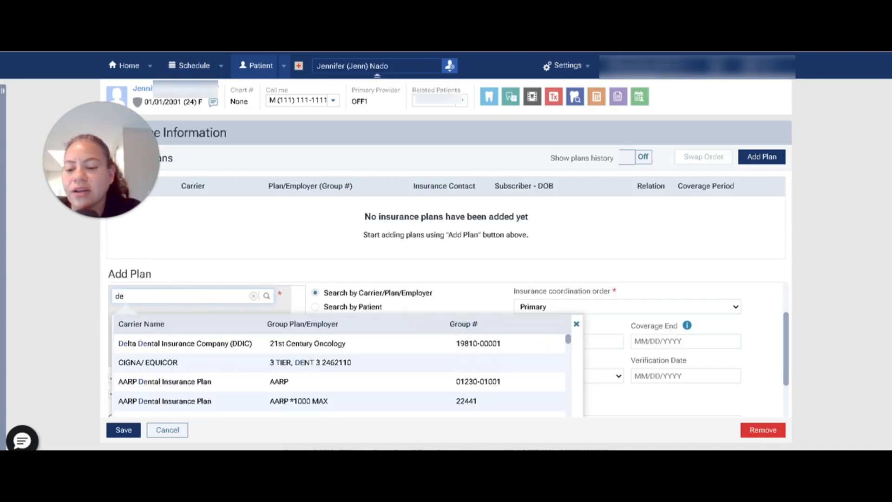
{"action": "type", "text": "lta"}
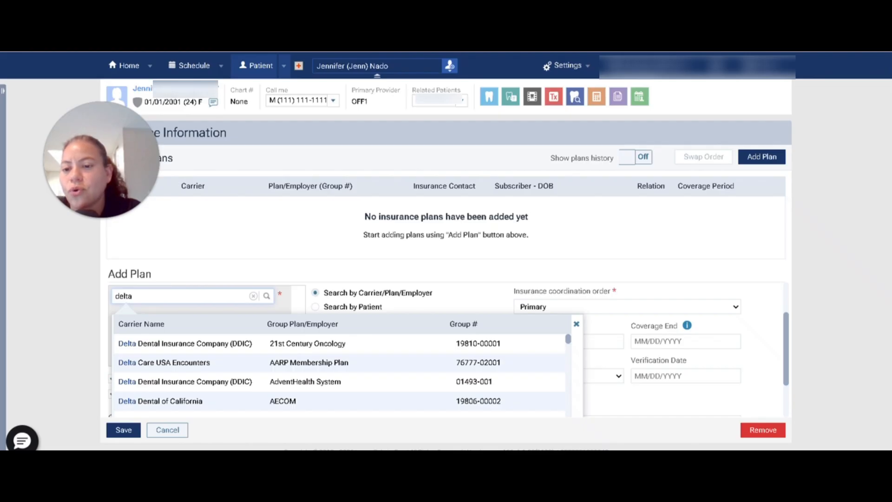
{"action": "scroll", "coordinate": [339, 377], "scroll_direction": "down", "scroll_amount": 2}
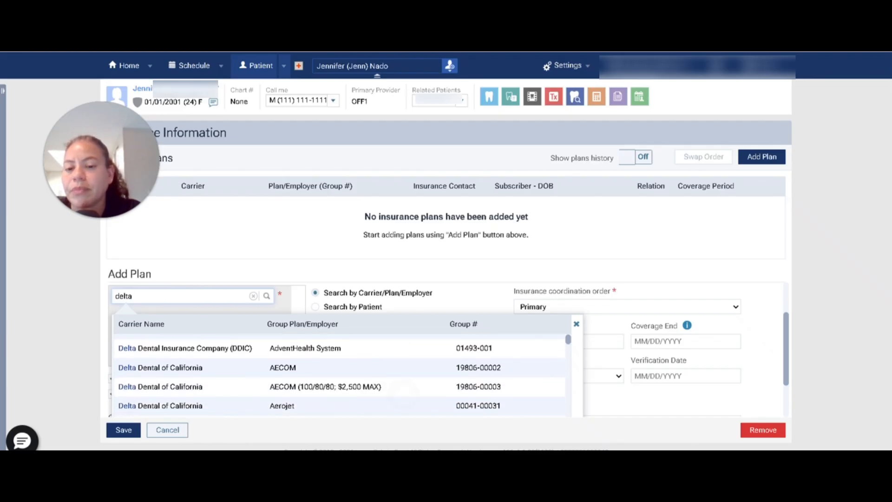
{"action": "scroll", "coordinate": [339, 377], "scroll_direction": "down", "scroll_amount": 7}
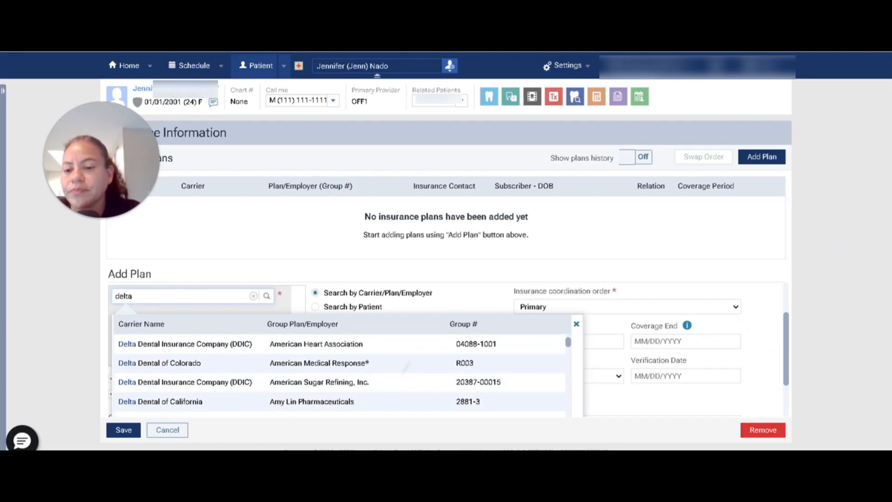
{"action": "scroll", "coordinate": [340, 376], "scroll_direction": "down", "scroll_amount": 3}
{"action": "scroll", "coordinate": [339, 377], "scroll_direction": "down", "scroll_amount": 8}
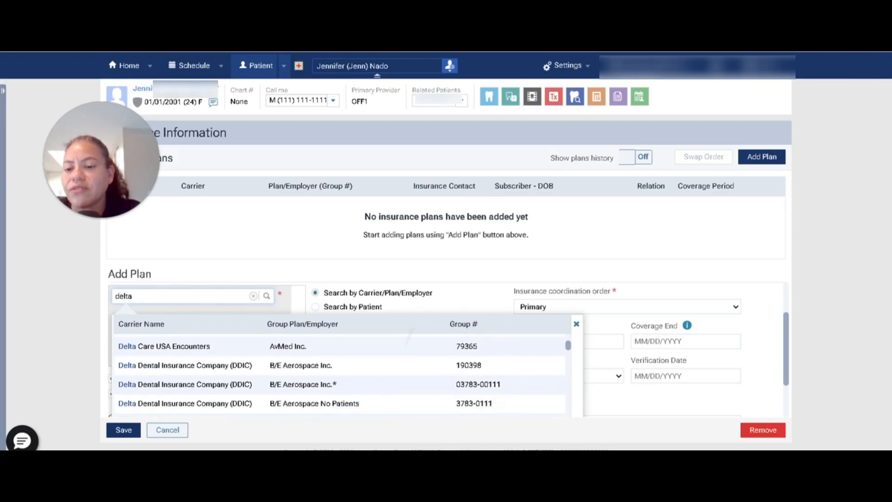
{"action": "scroll", "coordinate": [339, 376], "scroll_direction": "down", "scroll_amount": 3}
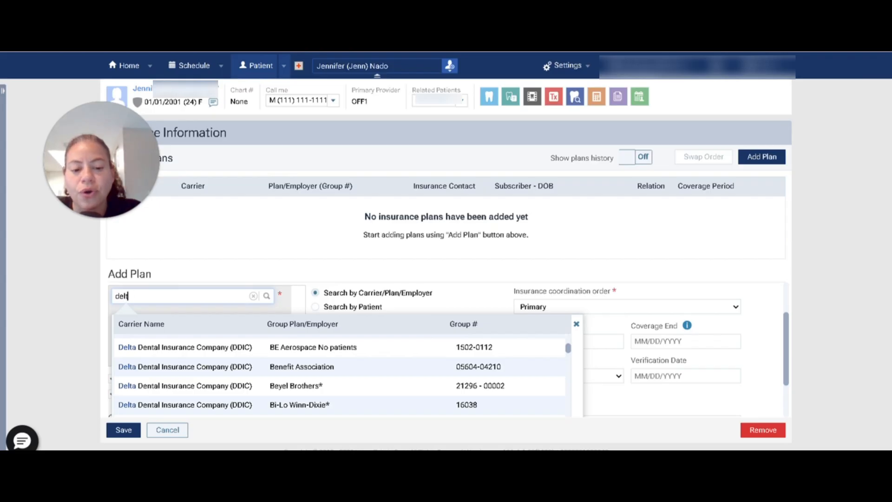
Search the plans for "777" instead and select the Humana plan "Broward Co, Sheriffs 100/80/50*"
{"action": "key", "text": "BackSpace"}
{"action": "key", "text": "BackSpace"}
{"action": "key", "text": "BackSpace"}
{"action": "key", "text": "BackSpace"}
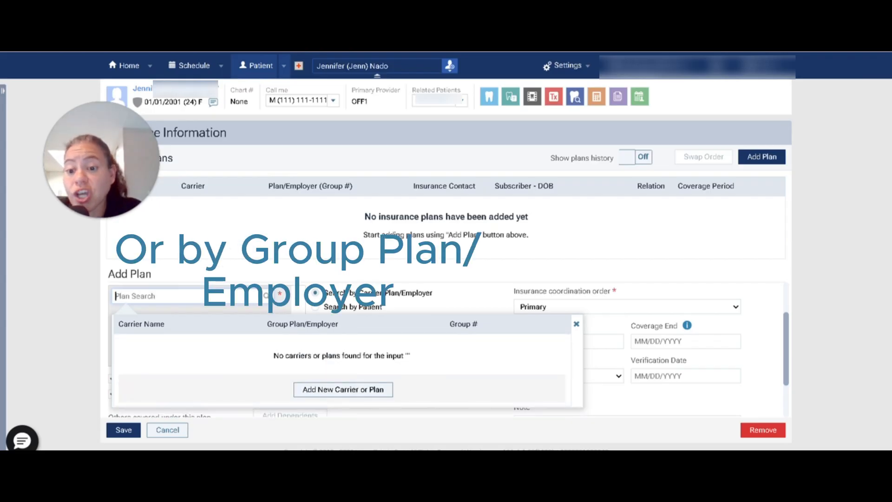
{"action": "type", "text": "777"}
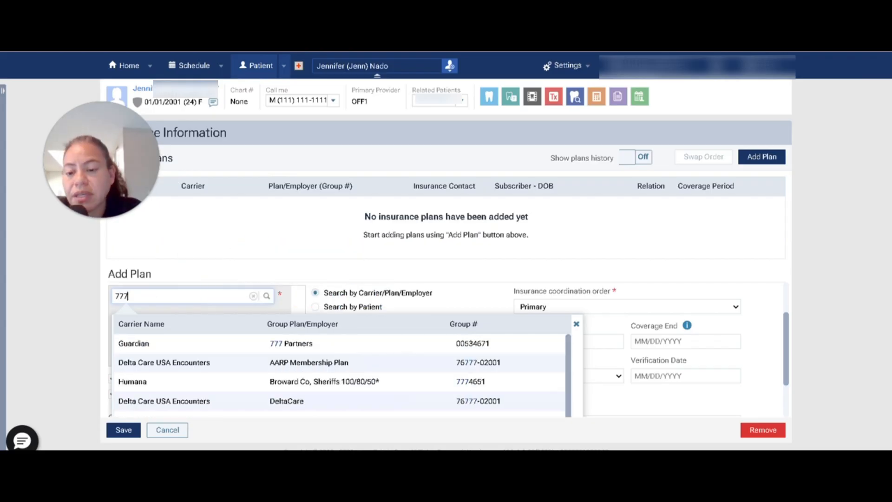
{"action": "scroll", "coordinate": [339, 371], "scroll_direction": "down", "scroll_amount": 2}
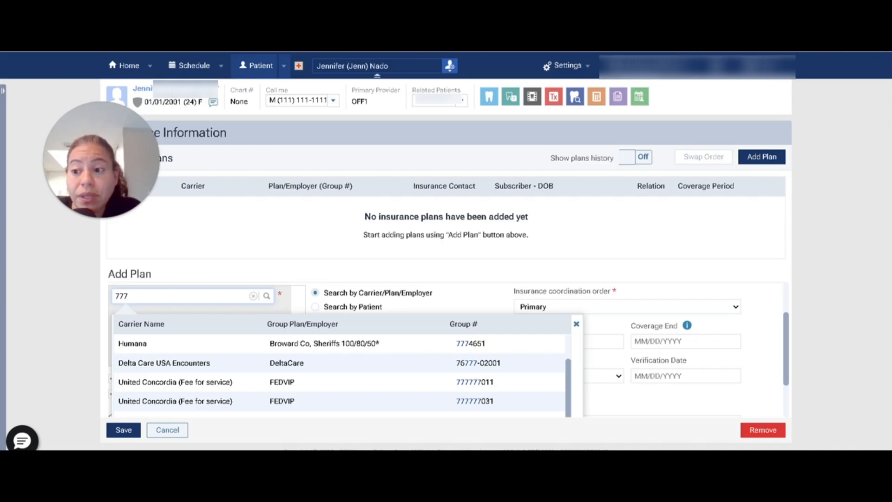
{"action": "scroll", "coordinate": [339, 348], "scroll_direction": "down", "scroll_amount": 2}
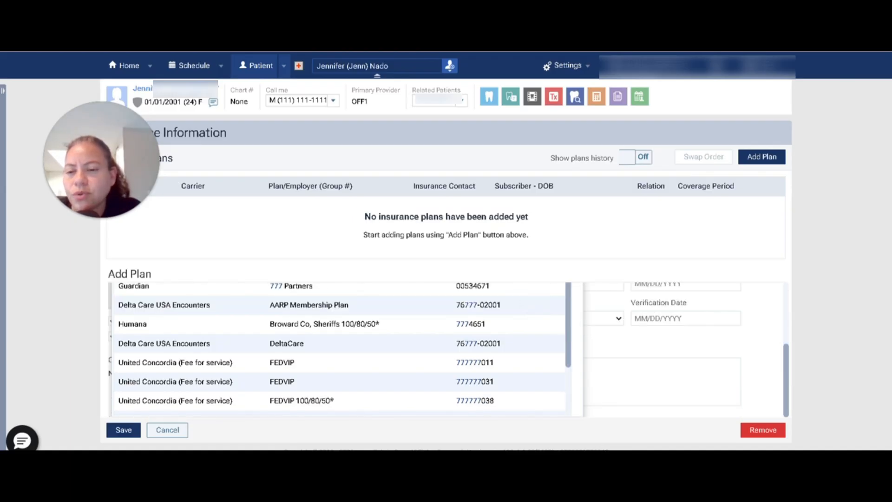
{"action": "left_click", "coordinate": [324, 324]}
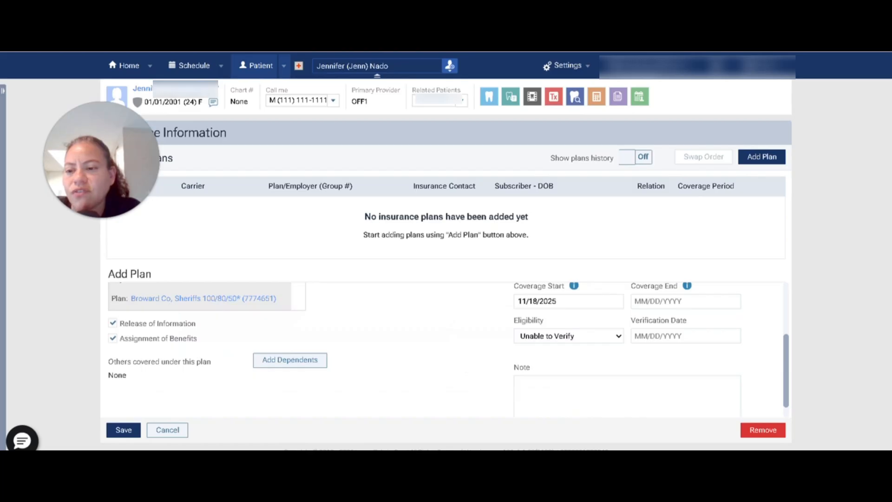
Fill in the Subscriber ID # for the Humana plan using the first previously entered suggestion
{"action": "scroll", "coordinate": [447, 350], "scroll_direction": "up", "scroll_amount": 2}
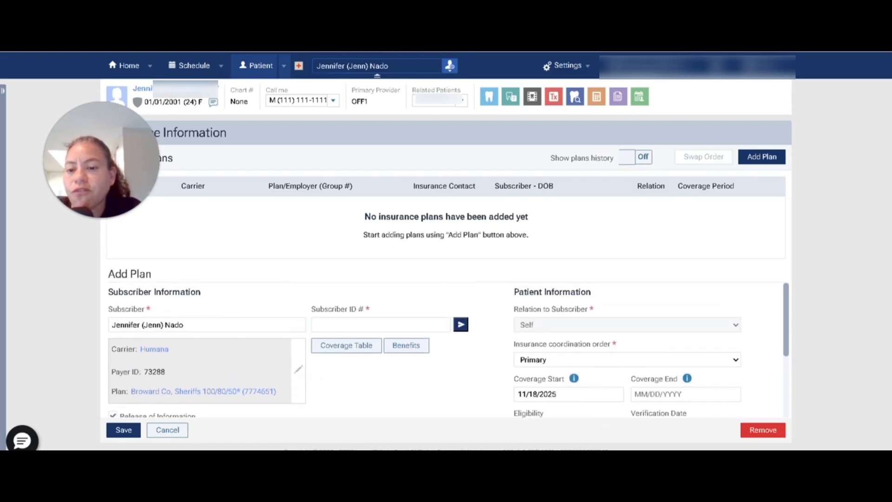
{"action": "left_click", "coordinate": [381, 325]}
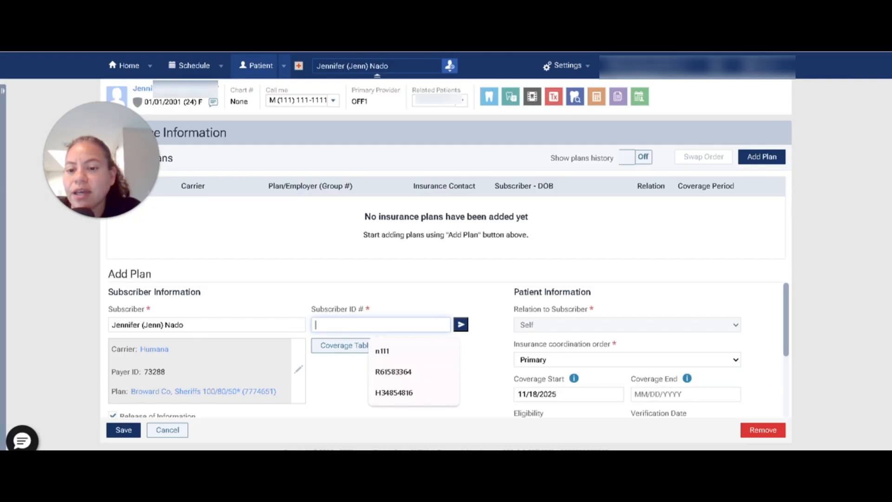
{"action": "key", "text": "Down"}
{"action": "key", "text": "Return"}
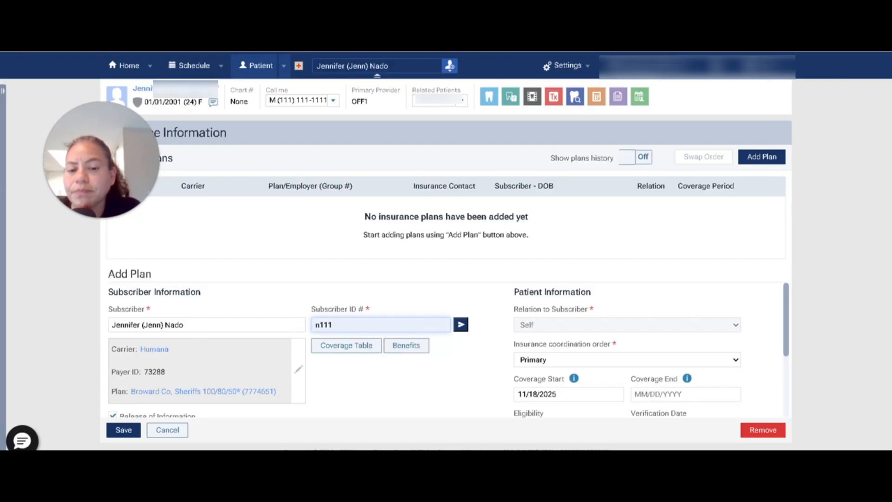
{"action": "scroll", "coordinate": [444, 379], "scroll_direction": "down", "scroll_amount": 1}
{"action": "scroll", "coordinate": [444, 379], "scroll_direction": "up", "scroll_amount": 1}
{"action": "scroll", "coordinate": [441, 378], "scroll_direction": "up", "scroll_amount": 1}
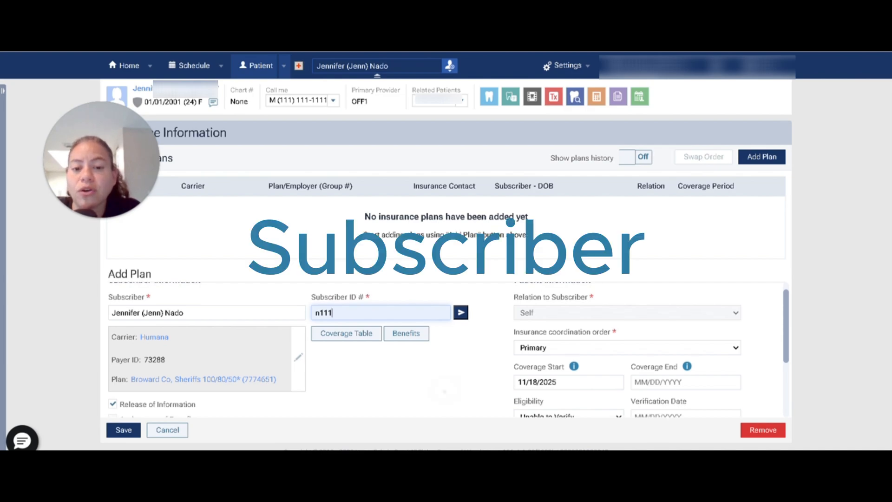
Set the plan's coverage start date to 01/01/2021
{"action": "scroll", "coordinate": [448, 350], "scroll_direction": "down", "scroll_amount": 2}
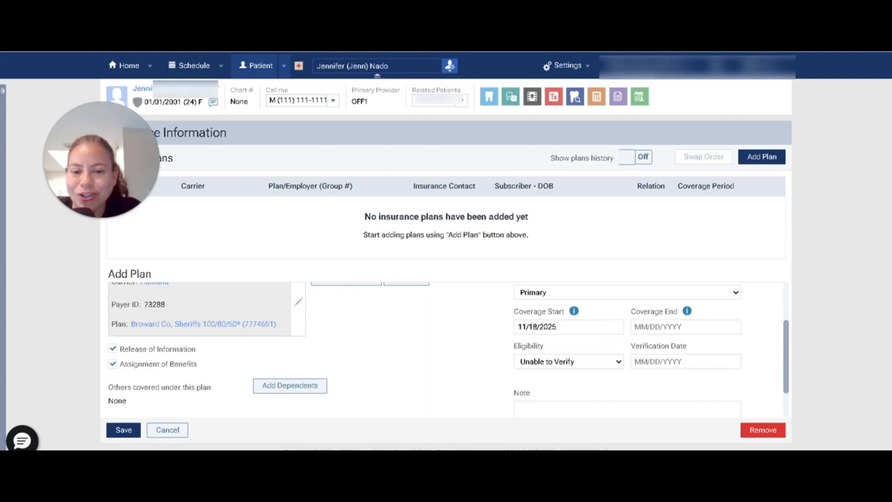
{"action": "left_click", "coordinate": [559, 327]}
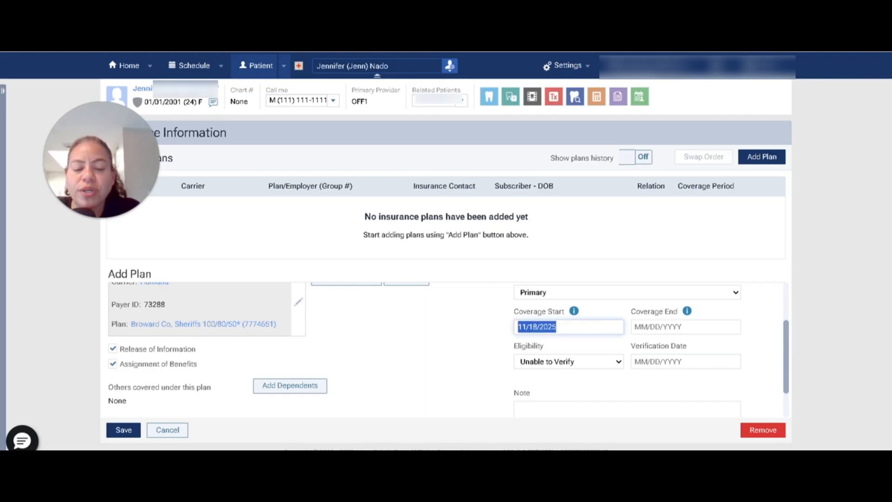
{"action": "key", "text": "BackSpace"}
{"action": "type", "text": "01/0"}
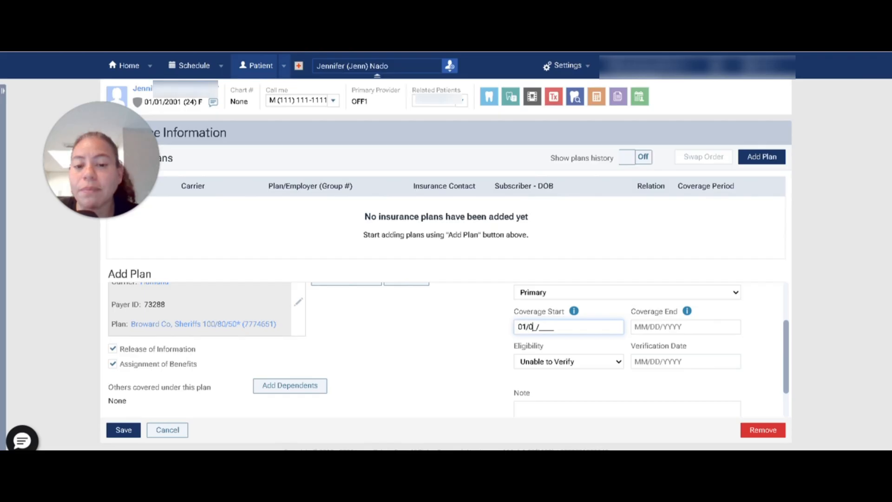
{"action": "type", "text": "1/2"}
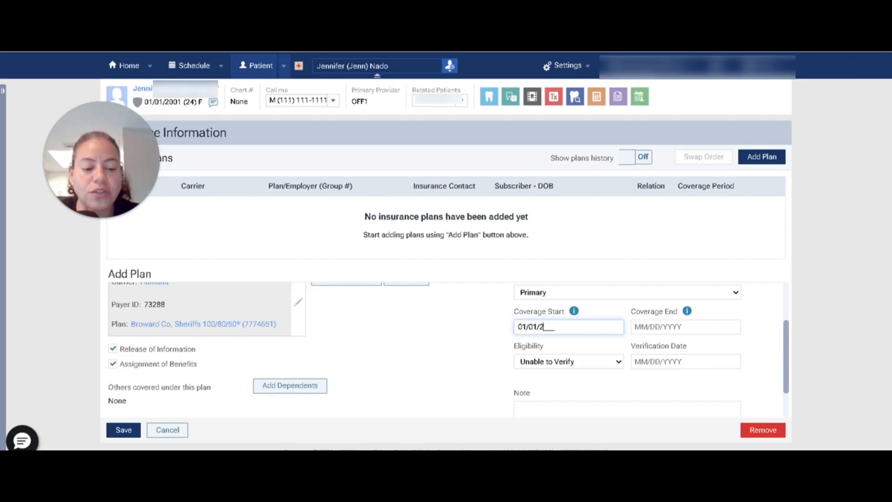
{"action": "type", "text": "021"}
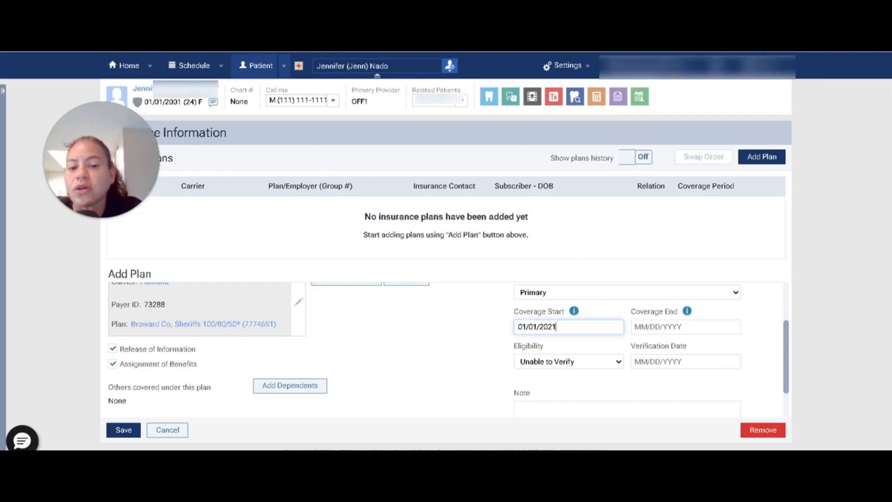
Set the plan's eligibility to Eligible and its verification date to 09/09/2024
{"action": "left_click", "coordinate": [575, 367]}
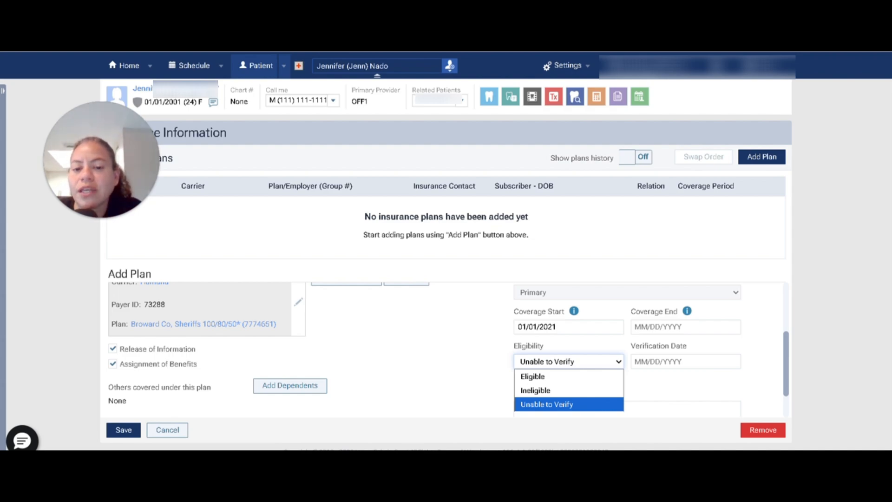
{"action": "left_click", "coordinate": [533, 377]}
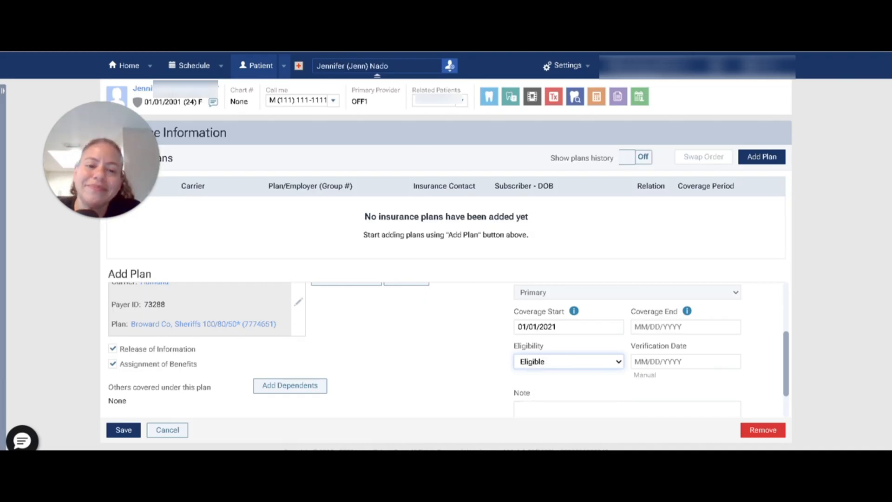
{"action": "left_click", "coordinate": [686, 362]}
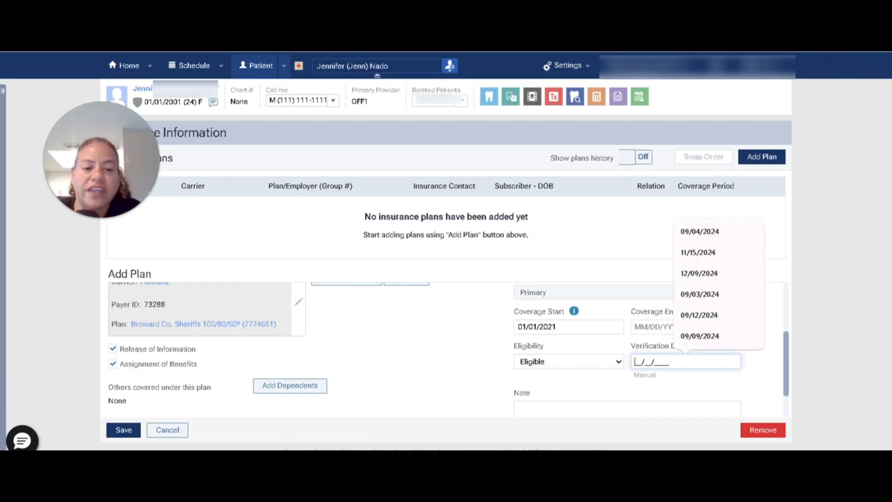
{"action": "left_click", "coordinate": [705, 338]}
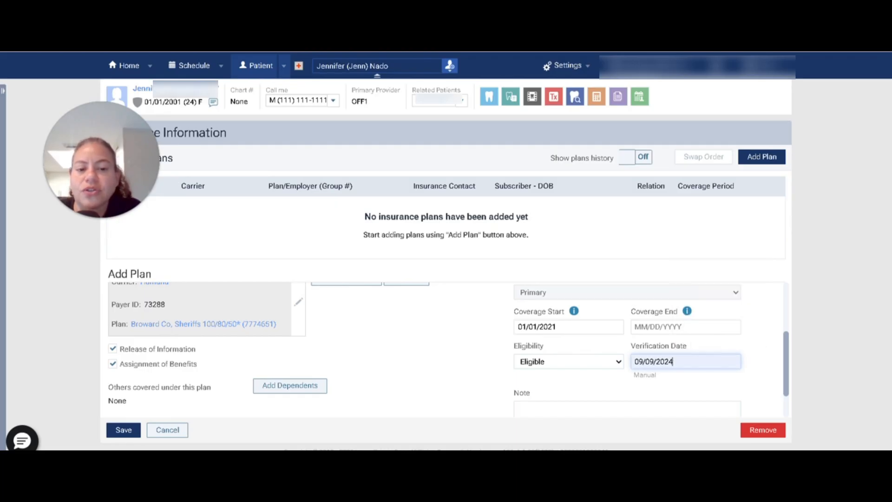
Check the option for adding dependents without adding any, and try to save the insurance plan
{"action": "scroll", "coordinate": [446, 344], "scroll_direction": "down", "scroll_amount": 2}
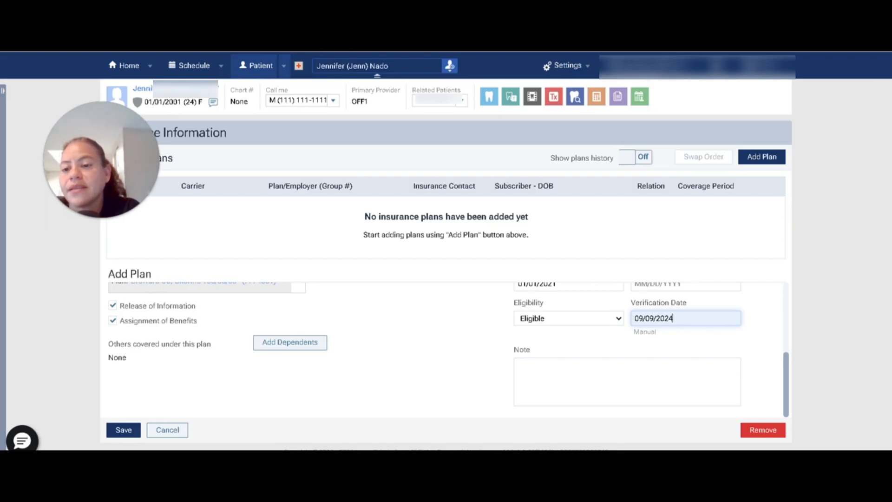
{"action": "left_click", "coordinate": [290, 343]}
{"action": "left_click", "coordinate": [372, 160]}
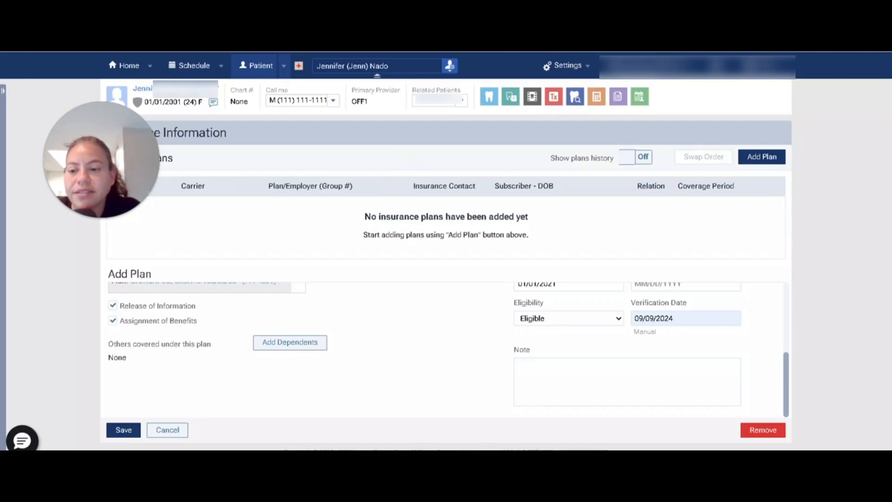
{"action": "left_click", "coordinate": [124, 430]}
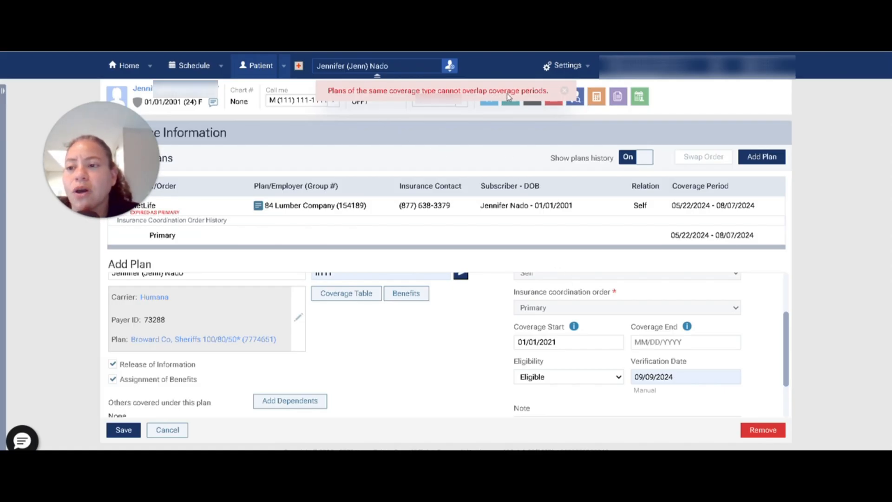
Hide and reshow the patient's plans history to examine the expired MetLife plan's coverage period
{"action": "left_click", "coordinate": [631, 161]}
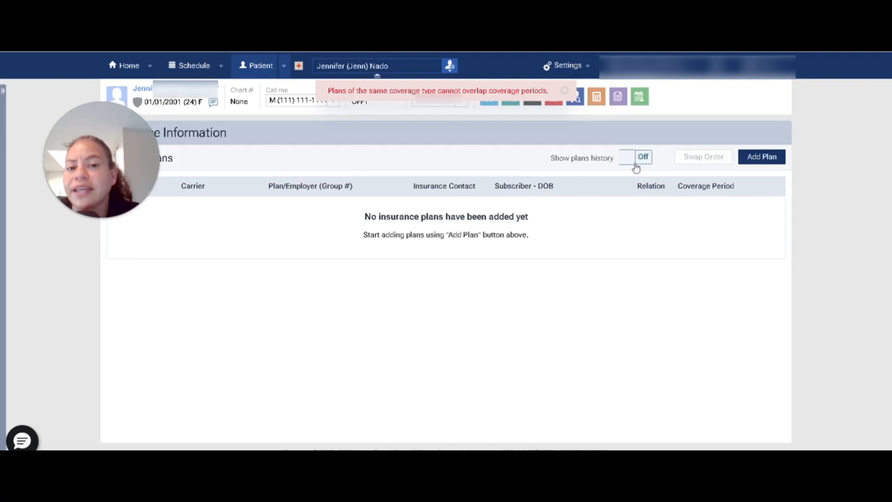
{"action": "left_click", "coordinate": [637, 166]}
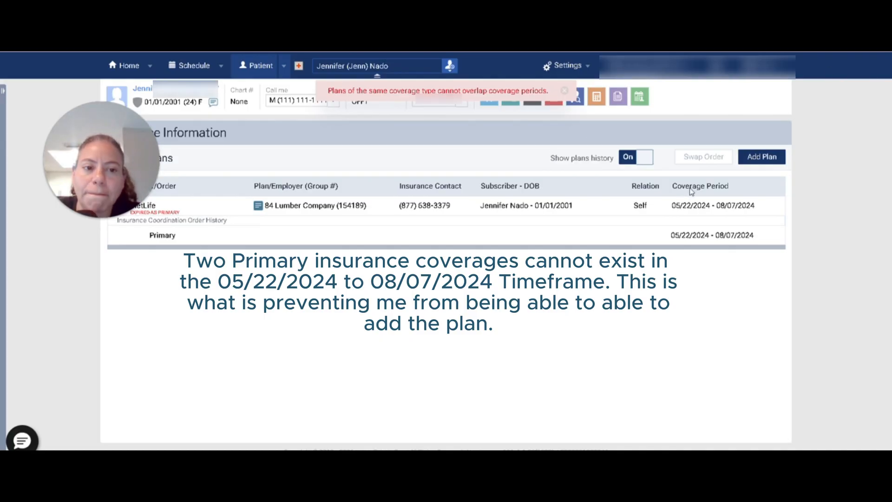
Start a new plan with plans history shown, search for 777, and select Humana's Broward Co, Sheriffs 100/80/50* plan (7774651)
{"action": "left_click", "coordinate": [752, 158]}
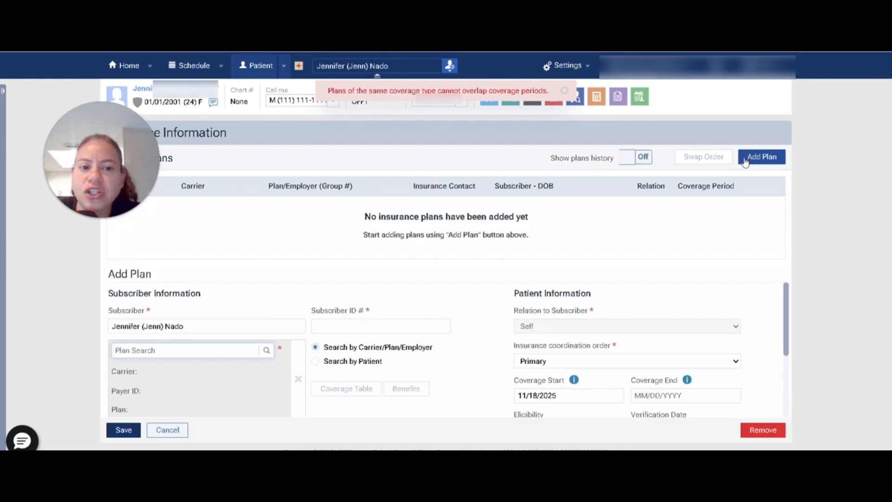
{"action": "left_click", "coordinate": [640, 163]}
{"action": "left_click", "coordinate": [139, 340]}
{"action": "type", "text": "777"}
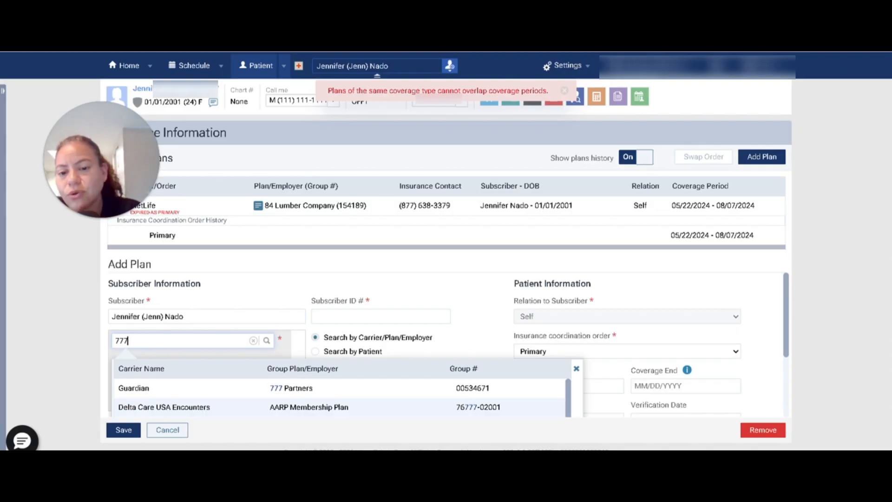
{"action": "scroll", "coordinate": [446, 344], "scroll_direction": "down", "scroll_amount": 2}
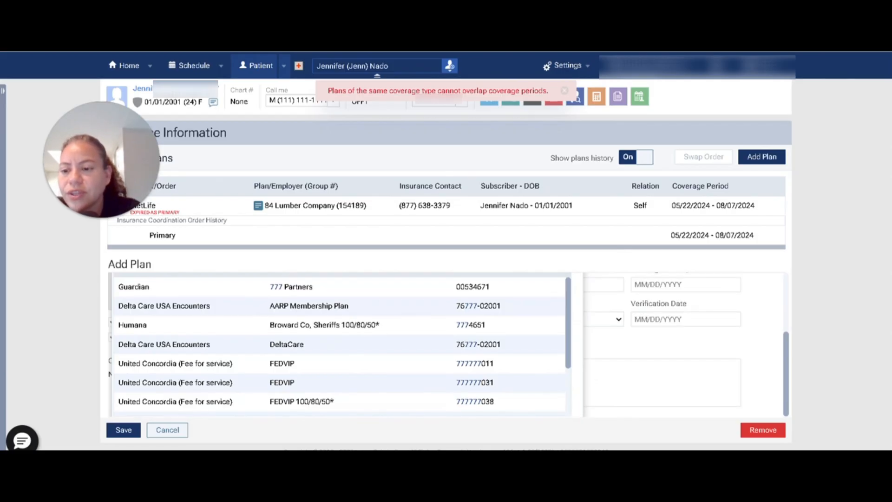
{"action": "scroll", "coordinate": [395, 325], "scroll_direction": "down", "scroll_amount": 1}
{"action": "left_click", "coordinate": [395, 307]}
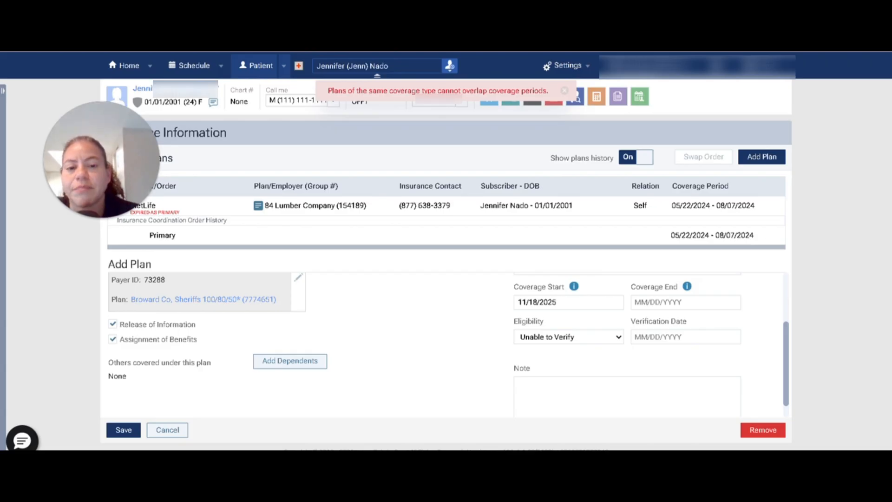
Fill in the subscriber ID number for the new Humana plan using a previously entered value
{"action": "scroll", "coordinate": [394, 344], "scroll_direction": "up", "scroll_amount": 2}
{"action": "left_click", "coordinate": [381, 315]}
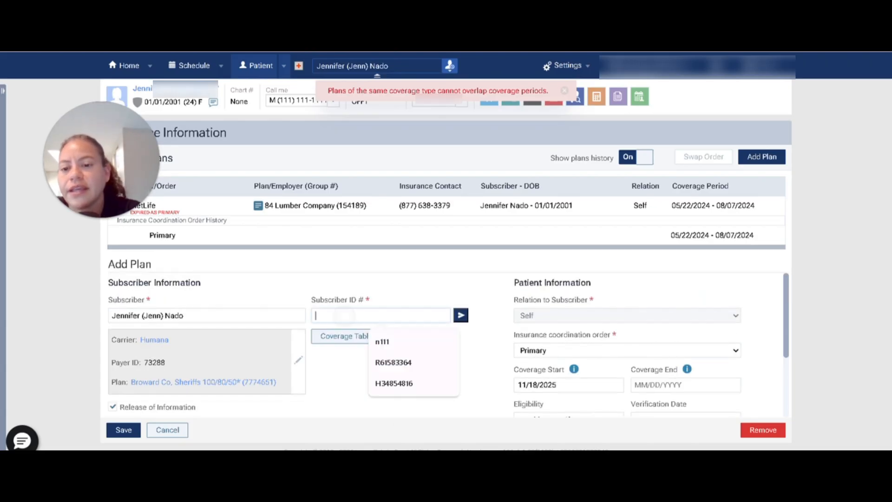
{"action": "left_click", "coordinate": [382, 342]}
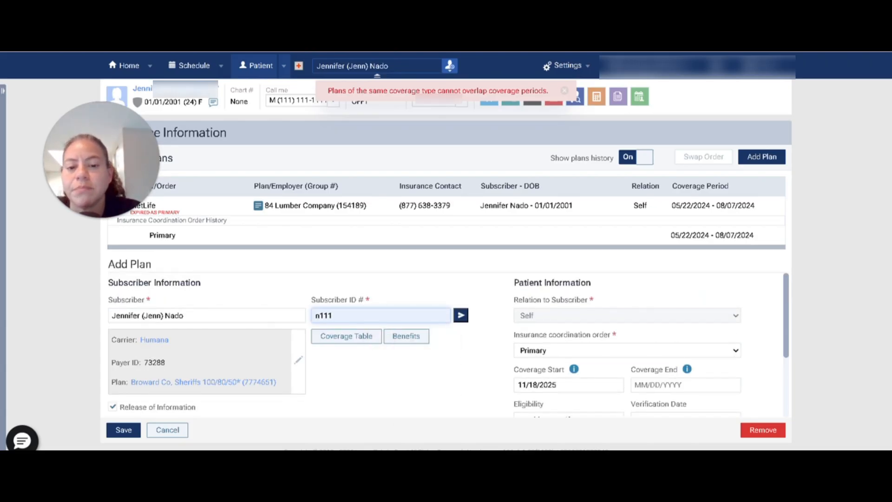
Set the Humana plan's coverage start date to 01/01/2025
{"action": "scroll", "coordinate": [637, 328], "scroll_direction": "down", "scroll_amount": 1}
{"action": "scroll", "coordinate": [637, 328], "scroll_direction": "down", "scroll_amount": 1}
{"action": "left_click", "coordinate": [568, 327]}
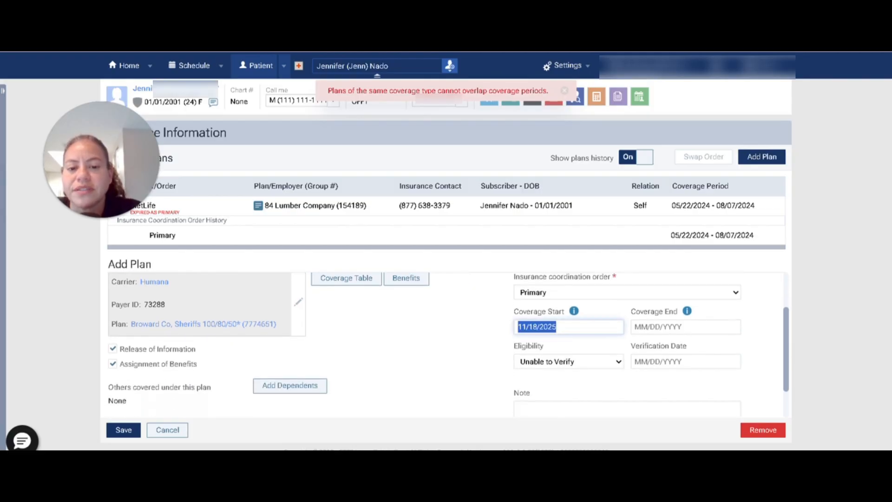
{"action": "type", "text": "01/01/2"}
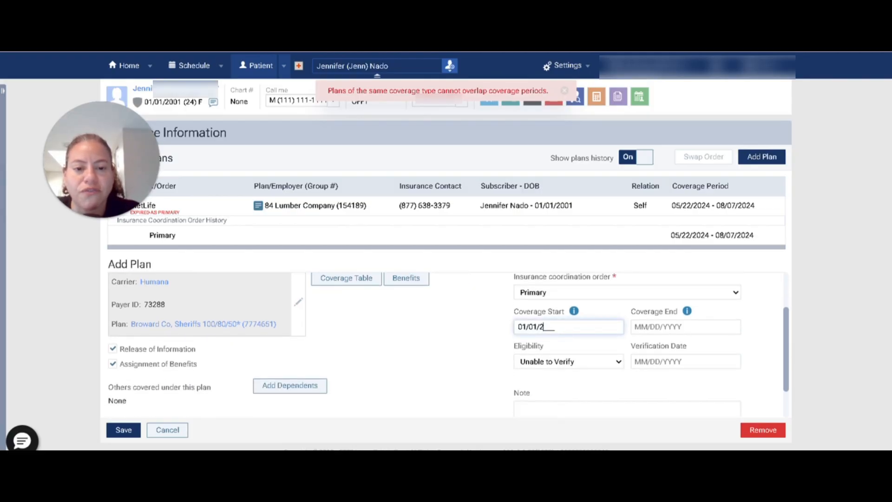
{"action": "type", "text": "025"}
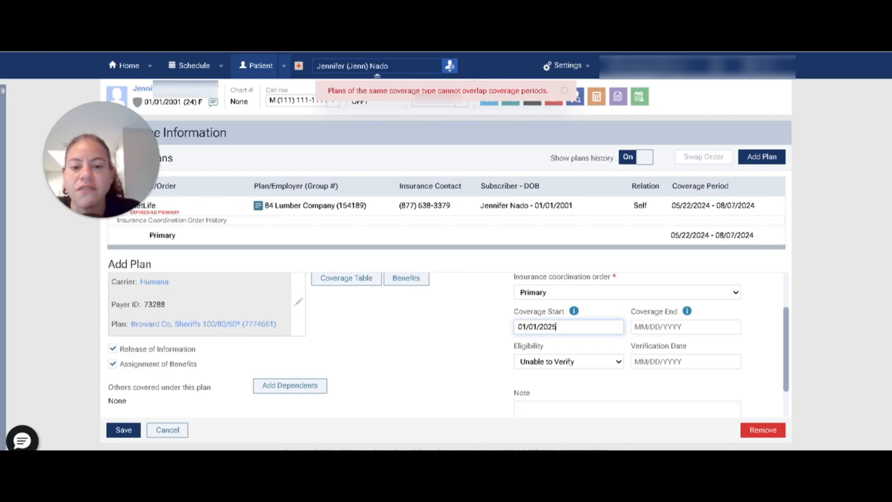
Set the Humana plan's eligibility to Unable to Verify and save the insurance plan
{"action": "left_click", "coordinate": [568, 361]}
{"action": "left_click", "coordinate": [567, 404]}
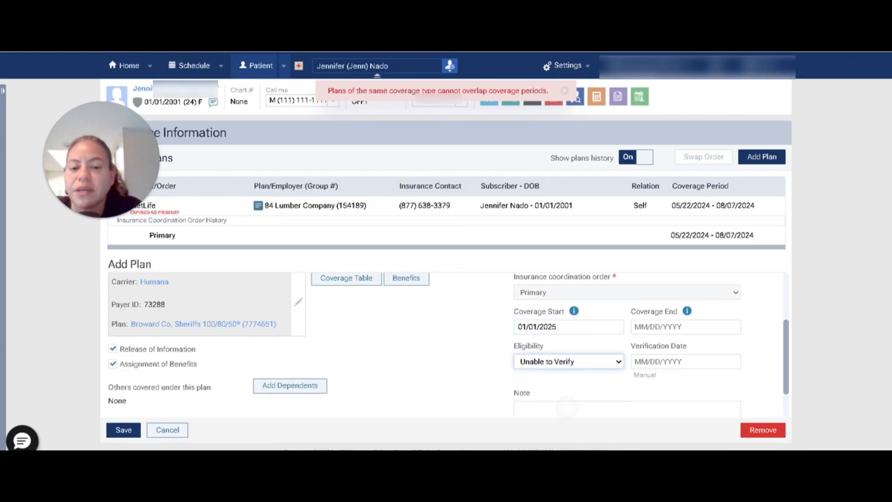
{"action": "scroll", "coordinate": [448, 345], "scroll_direction": "down", "scroll_amount": 1}
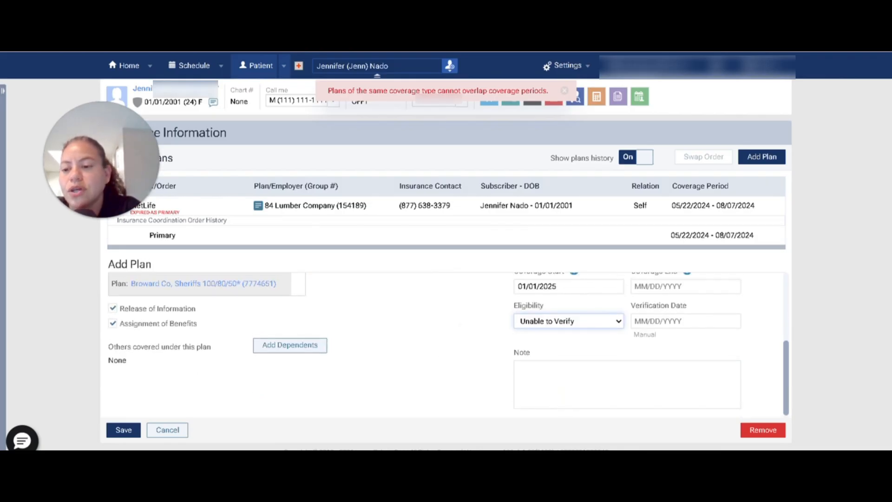
{"action": "left_click", "coordinate": [123, 429]}
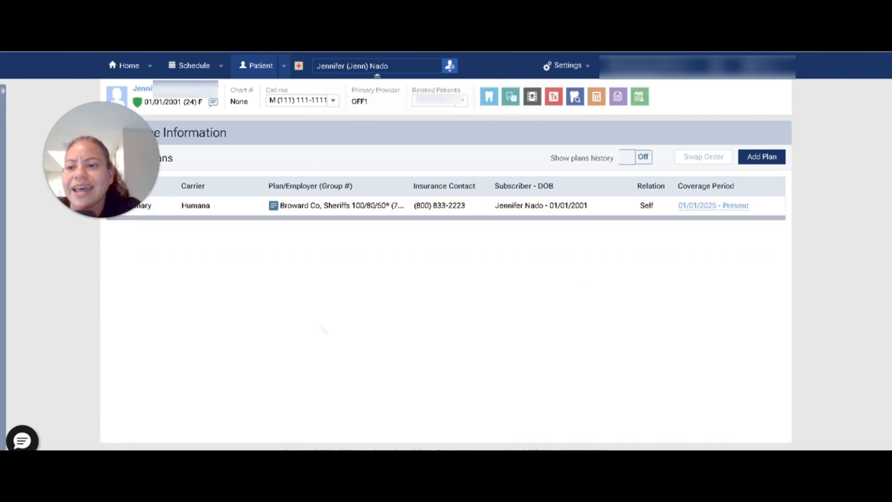
Show the patient's plans history and remove the active Humana plan entirely instead of ending its coverage
{"action": "left_click", "coordinate": [636, 157]}
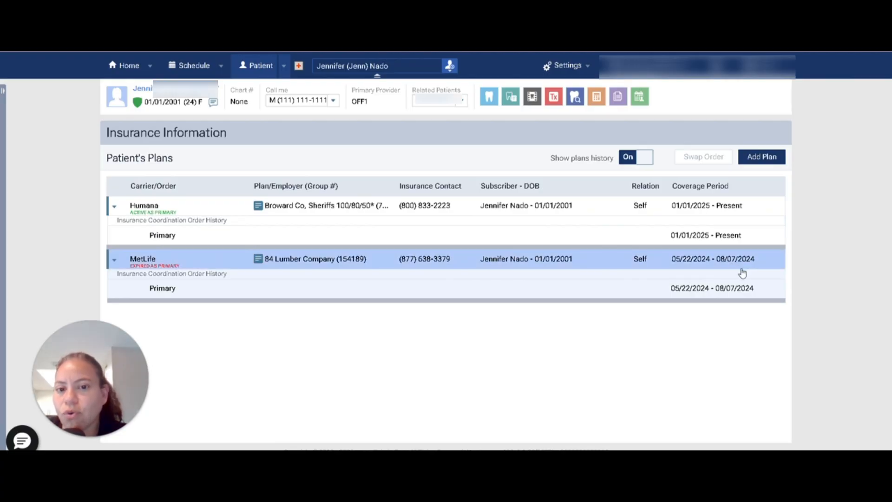
{"action": "left_click", "coordinate": [580, 212]}
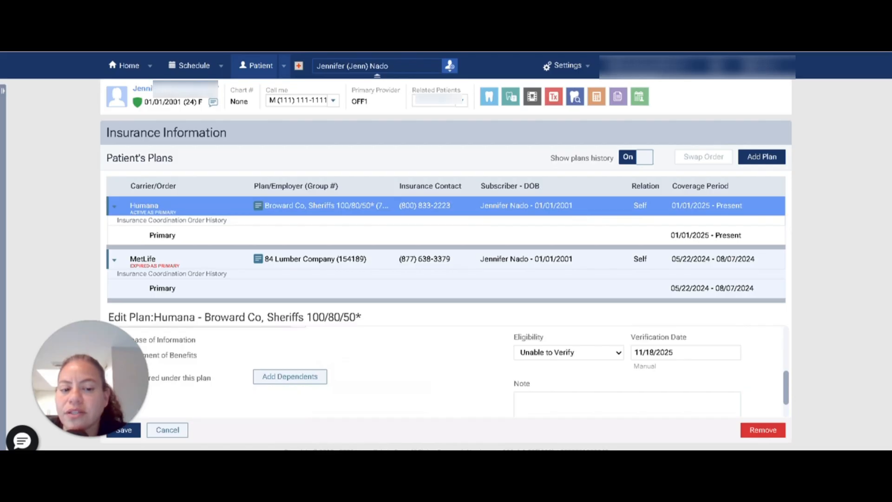
{"action": "left_click", "coordinate": [761, 436]}
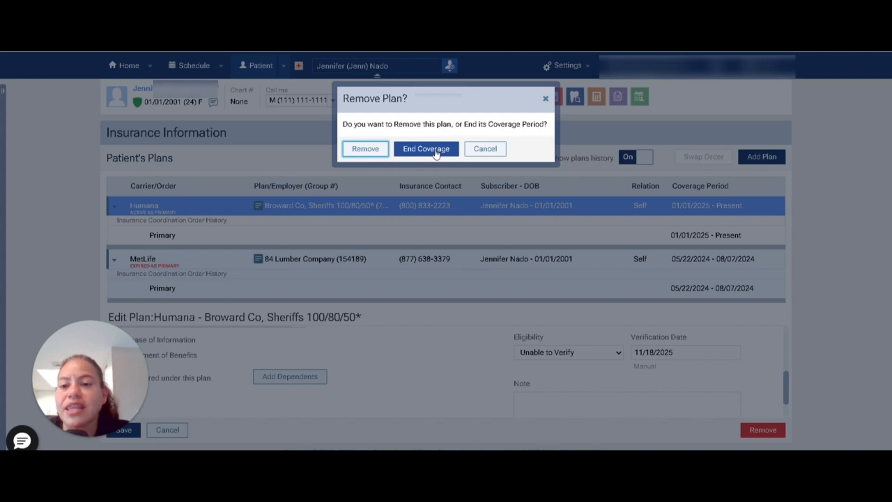
{"action": "left_click", "coordinate": [367, 149]}
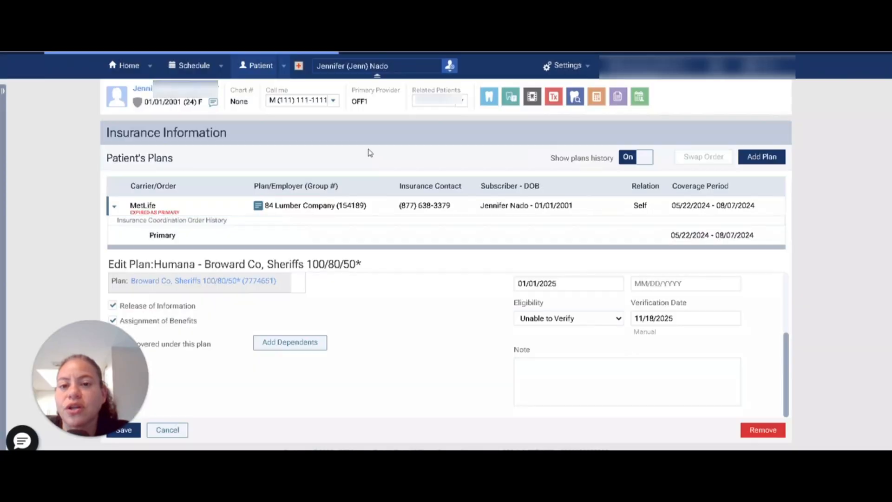
{"action": "left_click", "coordinate": [640, 158]}
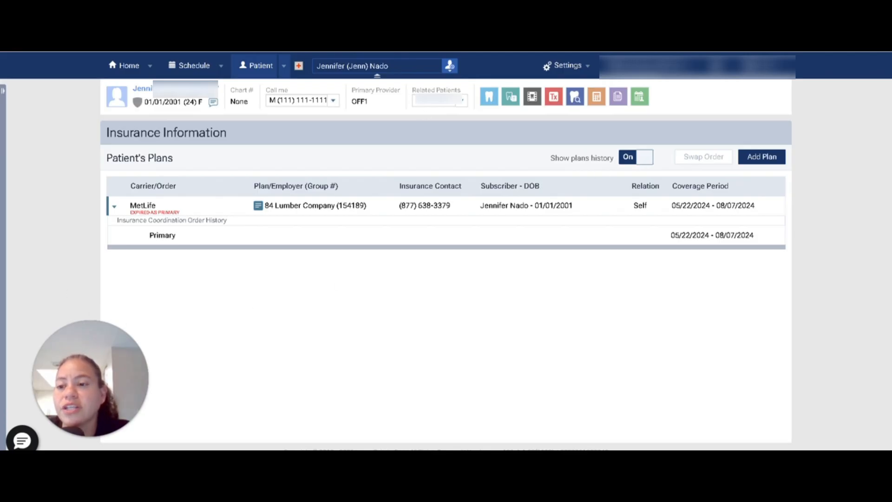
Open the related patient's insurance information and start adding a new plan
{"action": "left_click", "coordinate": [422, 108]}
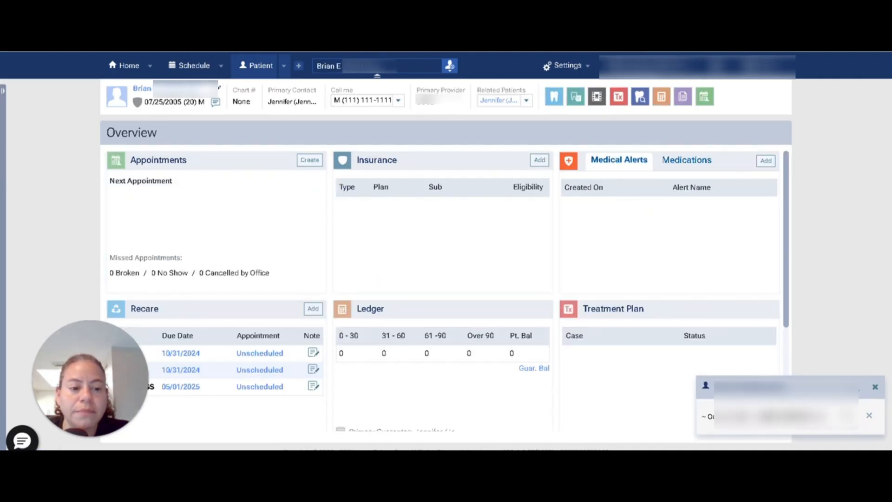
{"action": "left_click", "coordinate": [395, 267]}
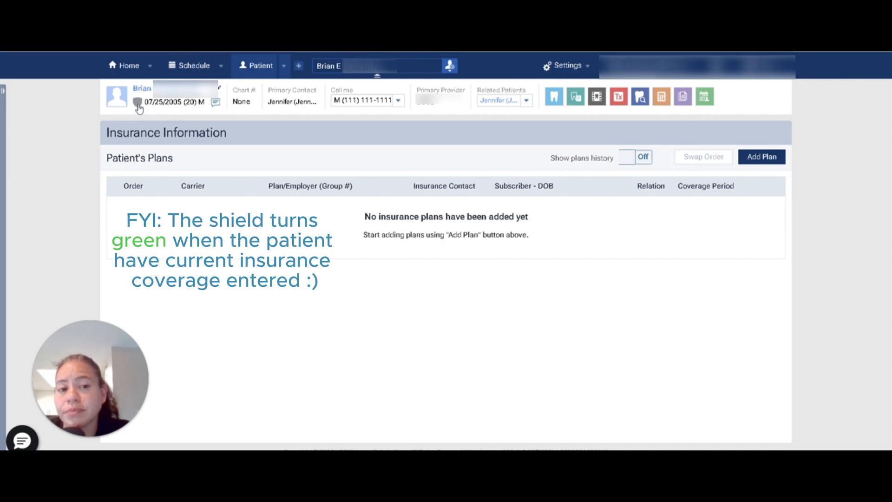
{"action": "left_click", "coordinate": [774, 158]}
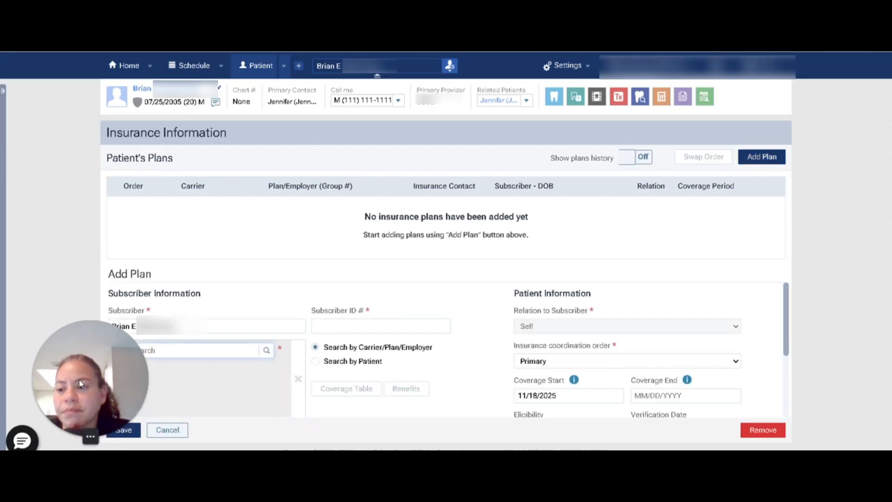
{"action": "left_click_drag", "start_coordinate": [82, 384], "coordinate": [111, 155]}
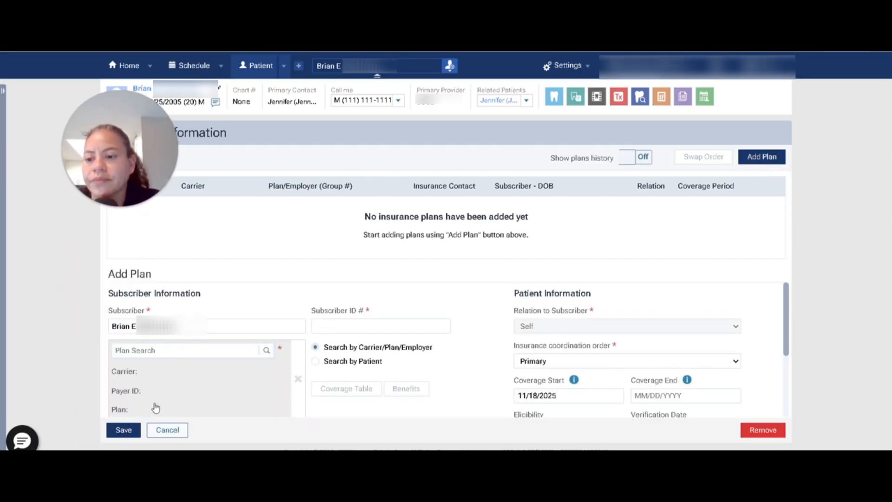
Search the plans for 777 and select Humana's Broward Co, Sheriffs 100/80/50* plan (7774651) for the related patient
{"action": "left_click", "coordinate": [166, 348]}
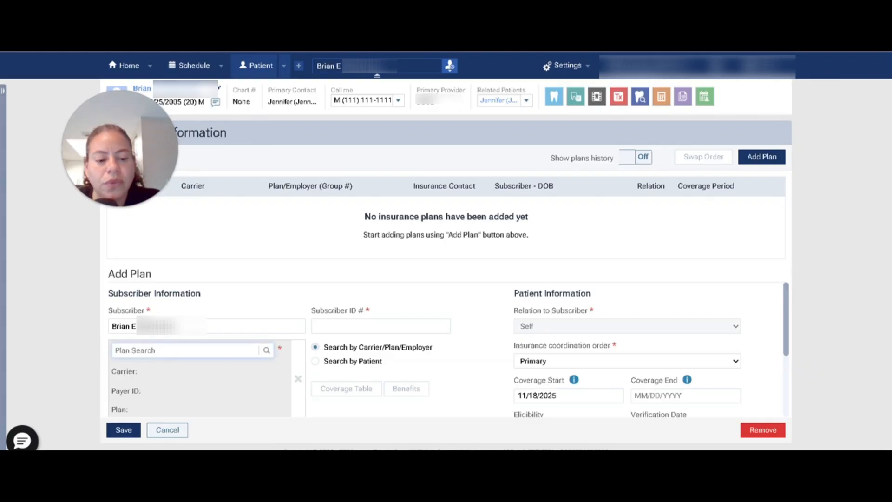
{"action": "type", "text": "7777"}
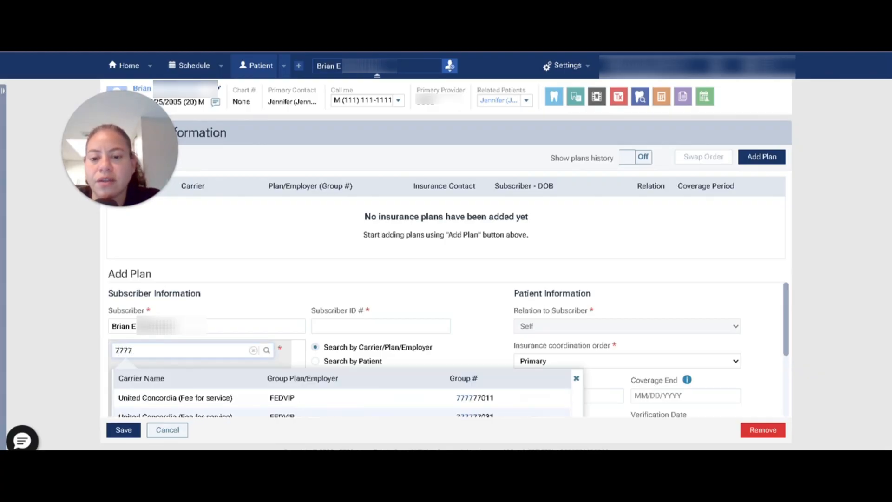
{"action": "key", "text": "BackSpace"}
{"action": "scroll", "coordinate": [204, 393], "scroll_direction": "down", "scroll_amount": 1}
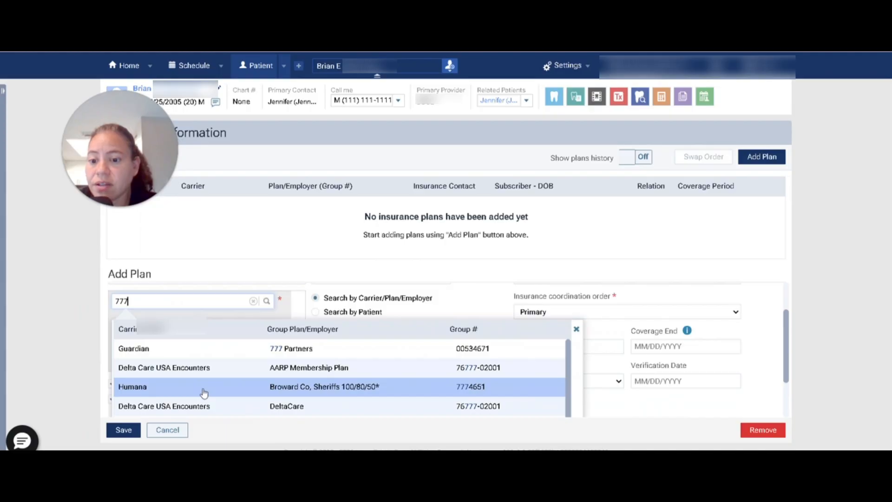
{"action": "left_click", "coordinate": [203, 393]}
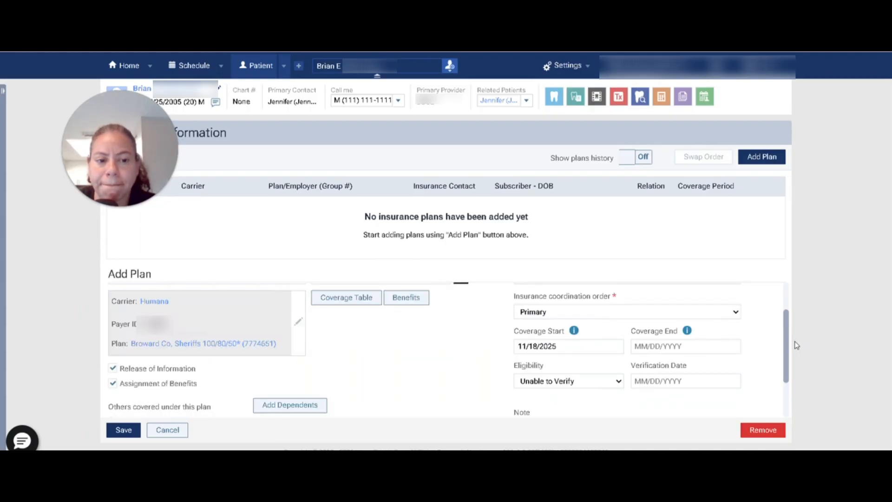
Fill in the related patient's subscriber ID number using a previously entered value
{"action": "scroll", "coordinate": [790, 346], "scroll_direction": "up", "scroll_amount": 2}
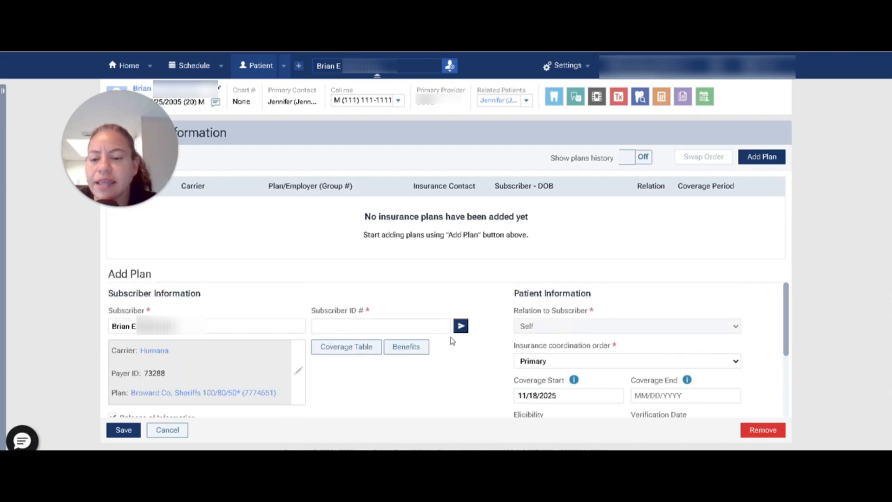
{"action": "left_click", "coordinate": [380, 327]}
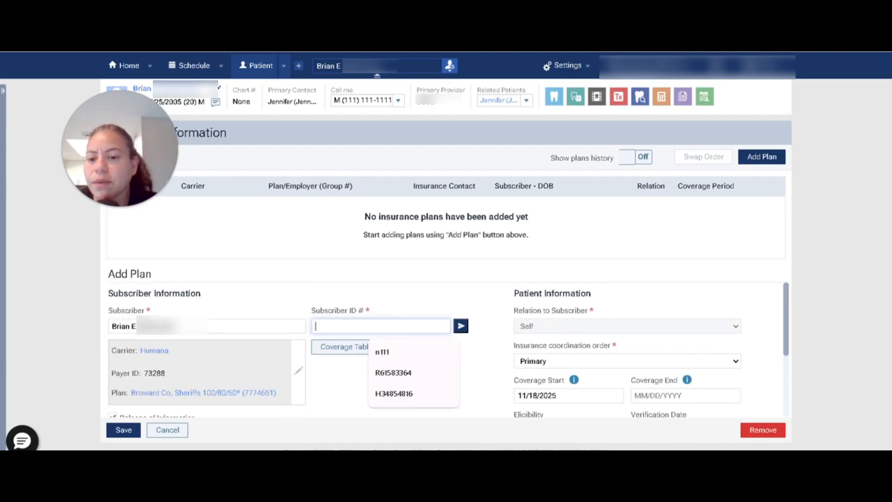
{"action": "left_click", "coordinate": [395, 351]}
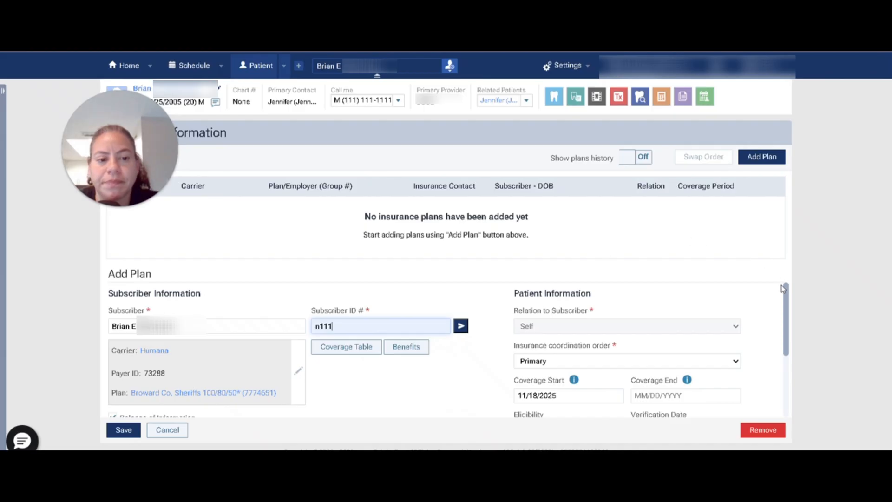
Set the related patient's Humana coverage start date to 01/01/2025 and save the insurance plan
{"action": "scroll", "coordinate": [789, 299], "scroll_direction": "down", "scroll_amount": 2}
{"action": "left_click_drag", "start_coordinate": [788, 300], "coordinate": [793, 339]}
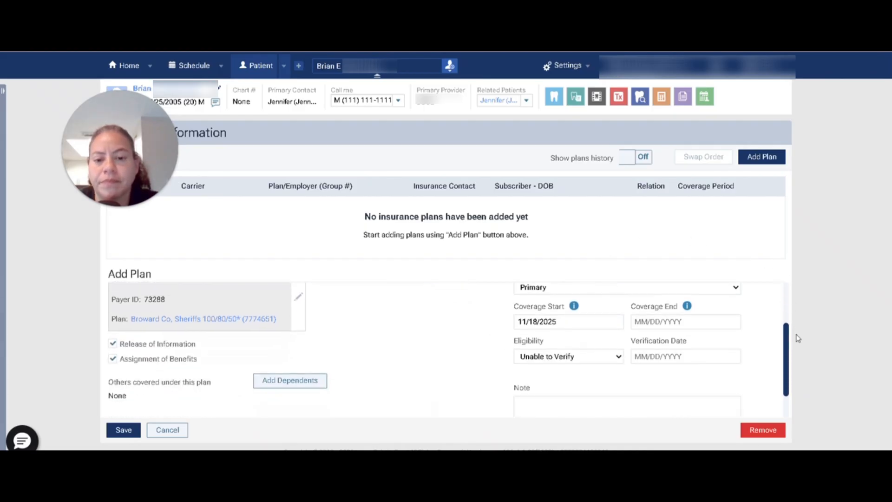
{"action": "left_click", "coordinate": [538, 319]}
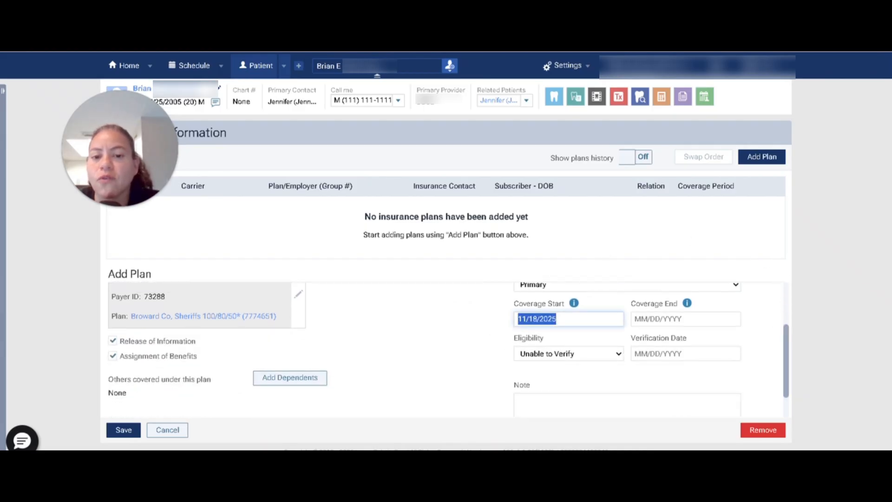
{"action": "key", "text": "BackSpace"}
{"action": "type", "text": "01/01/"}
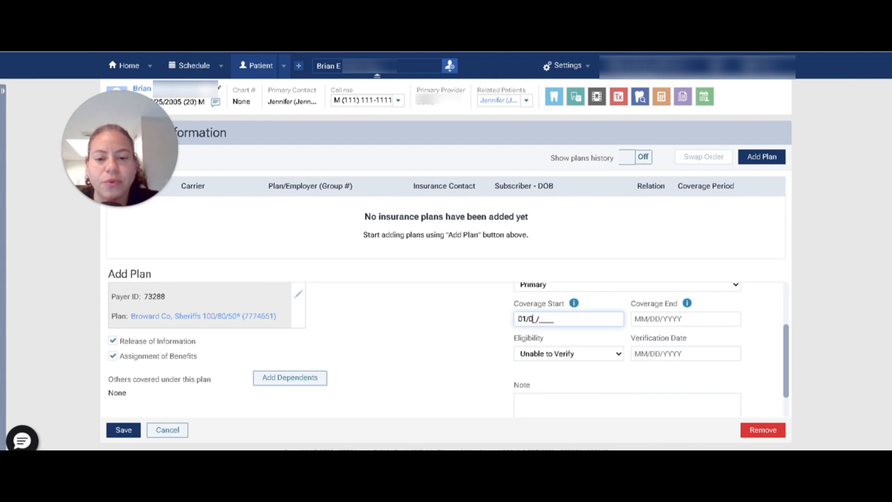
{"action": "type", "text": "2025"}
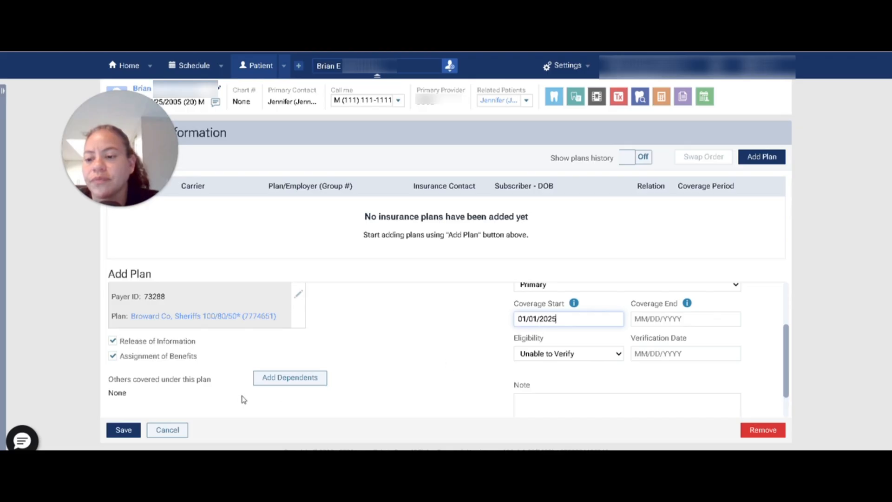
{"action": "left_click", "coordinate": [124, 430]}
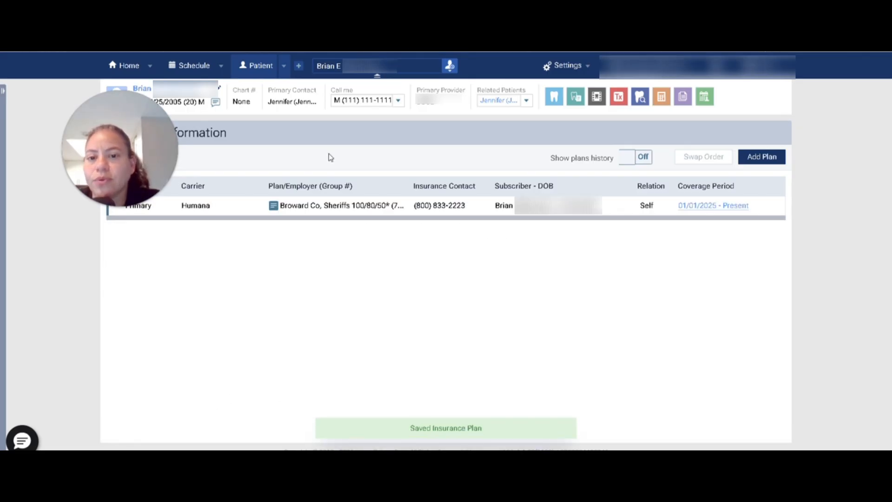
Open the related patient's saved Humana plan to examine its subscriber and coverage details
{"action": "left_click", "coordinate": [240, 209]}
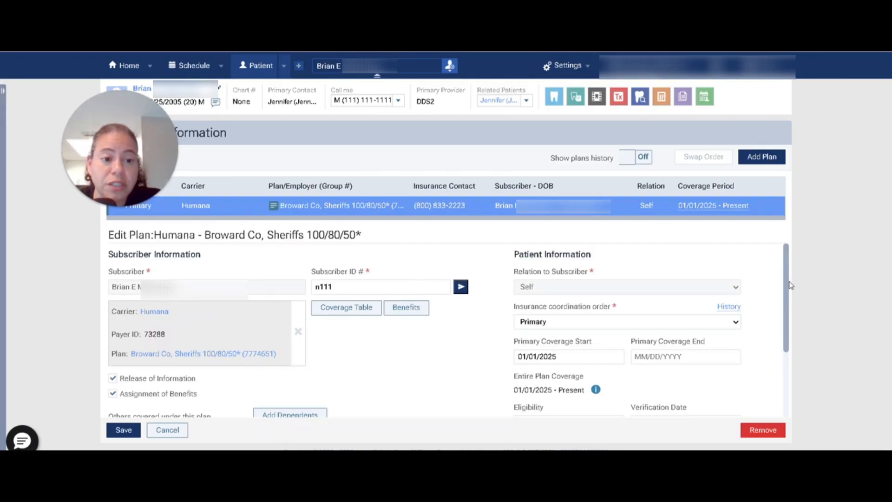
{"action": "key", "text": "ctrl+a"}
{"action": "left_click", "coordinate": [767, 306]}
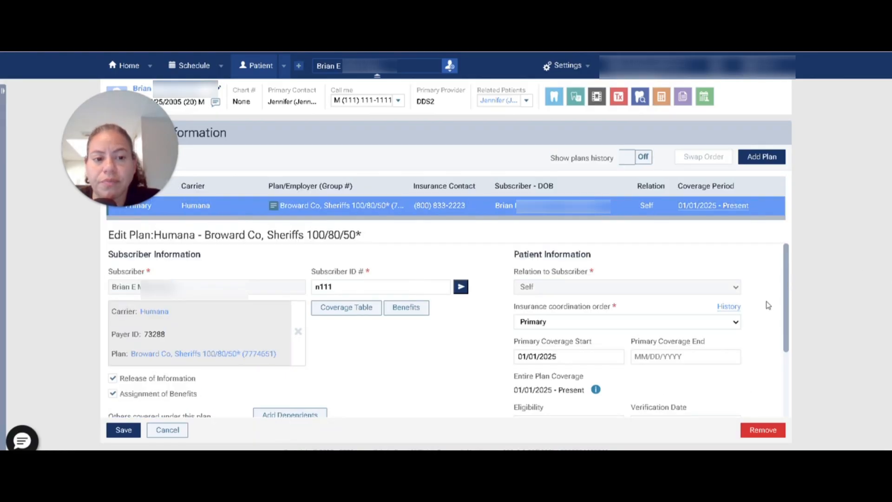
Add the related patient as a dependent on the subscriber's Humana plan with relationship Other and start date 01/01/2025, and save
{"action": "left_click_drag", "start_coordinate": [787, 315], "coordinate": [788, 348]}
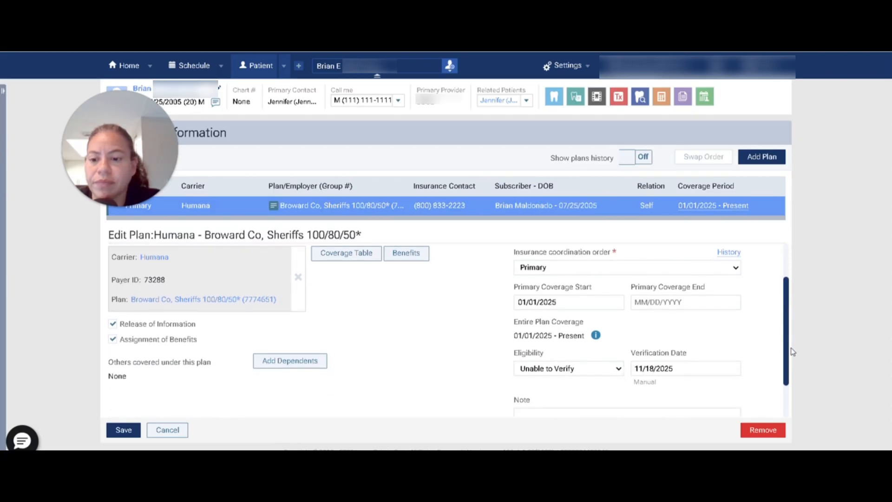
{"action": "left_click", "coordinate": [305, 367]}
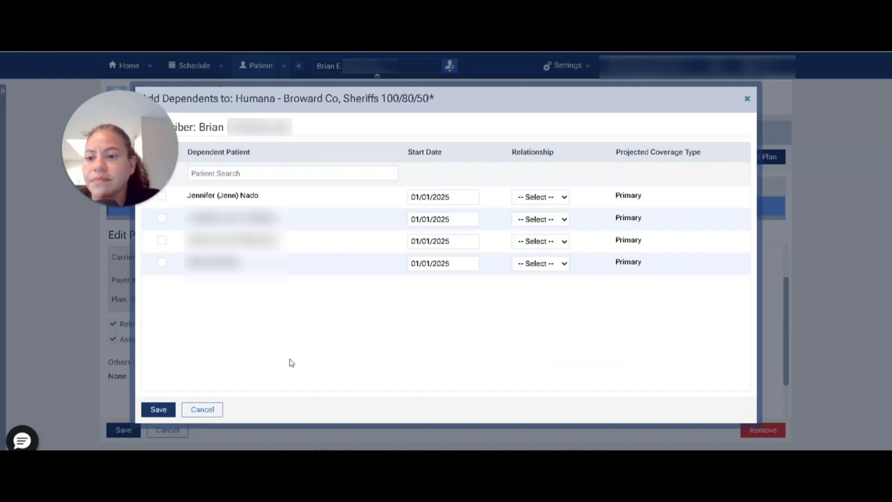
{"action": "mouse_move", "coordinate": [97, 175]}
{"action": "left_click_drag", "start_coordinate": [96, 173], "coordinate": [55, 391]}
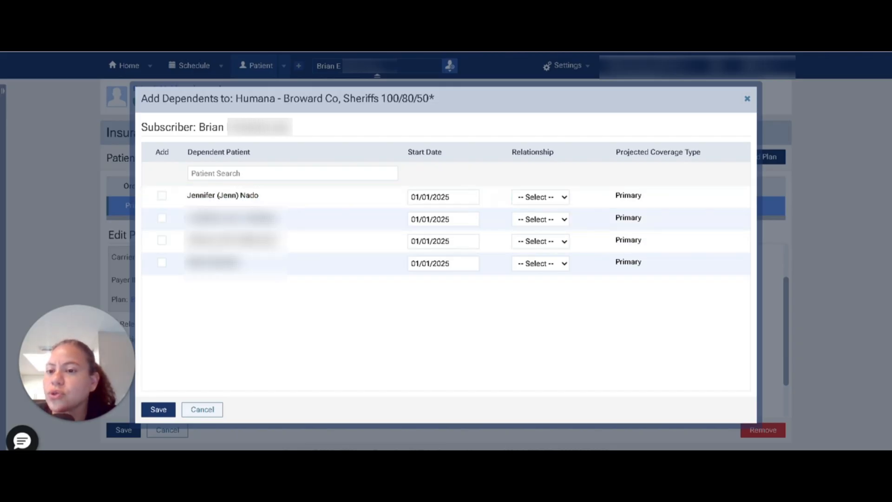
{"action": "left_click", "coordinate": [278, 174]}
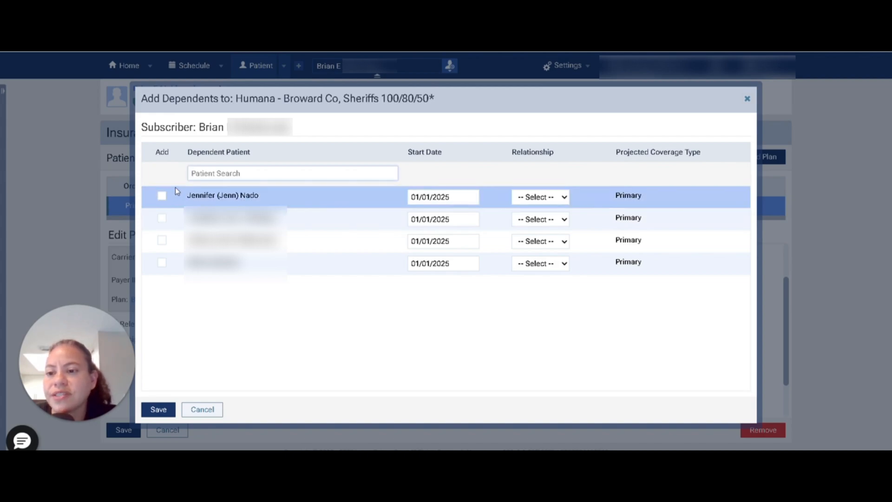
{"action": "left_click", "coordinate": [163, 199]}
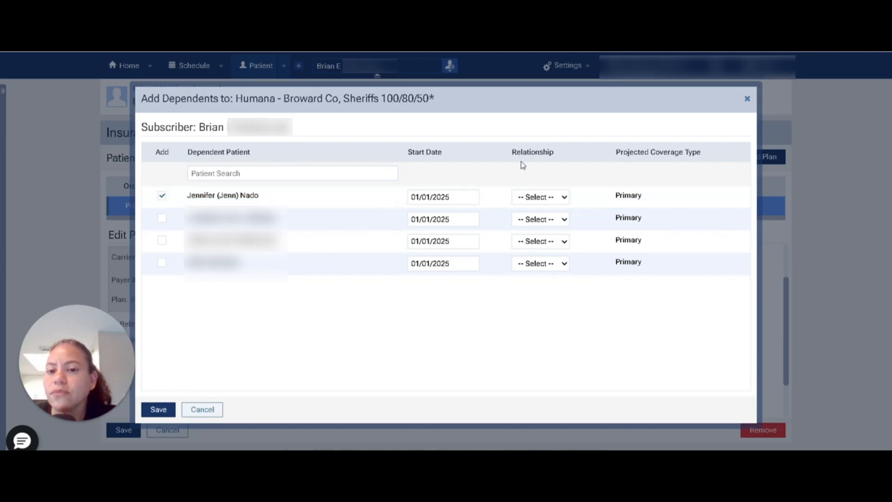
{"action": "left_click", "coordinate": [545, 199]}
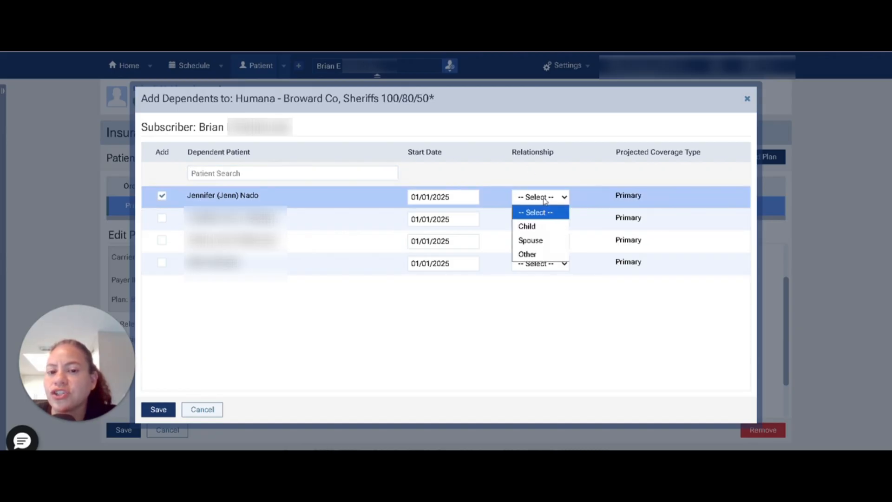
{"action": "left_click", "coordinate": [549, 254]}
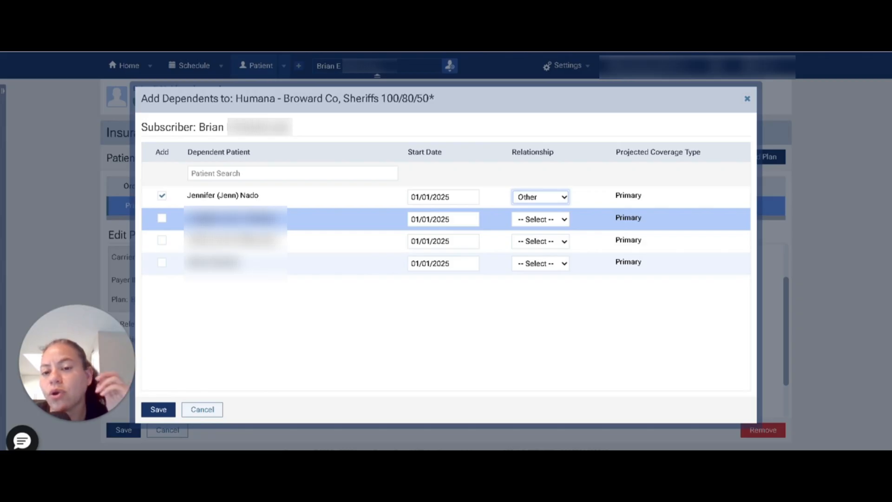
{"action": "left_click", "coordinate": [159, 410]}
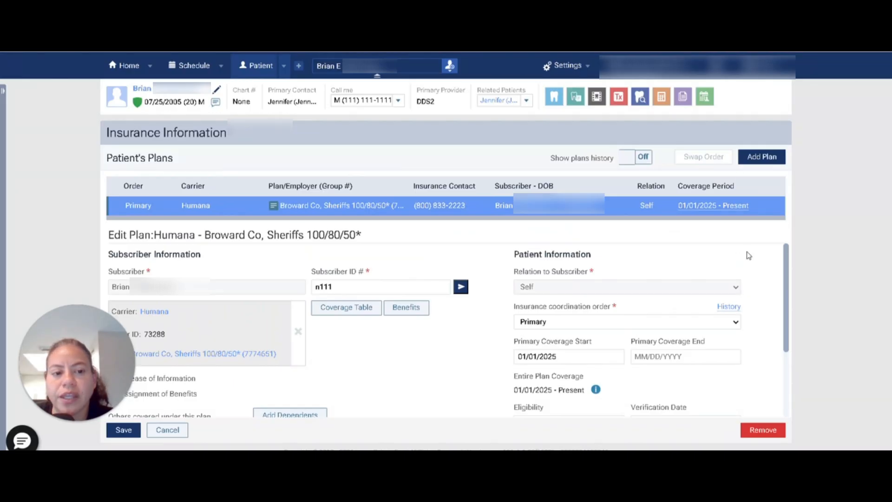
Open the dependent's record from the plan's covered persons, dismiss the patient alert, and examine the dependent's Humana plan details
{"action": "left_click_drag", "start_coordinate": [786, 262], "coordinate": [796, 317]}
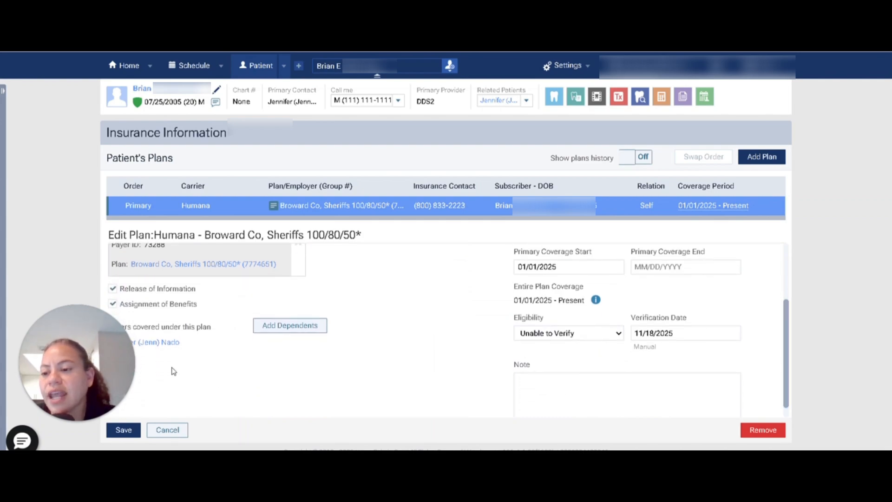
{"action": "left_click_drag", "start_coordinate": [74, 375], "coordinate": [85, 163]}
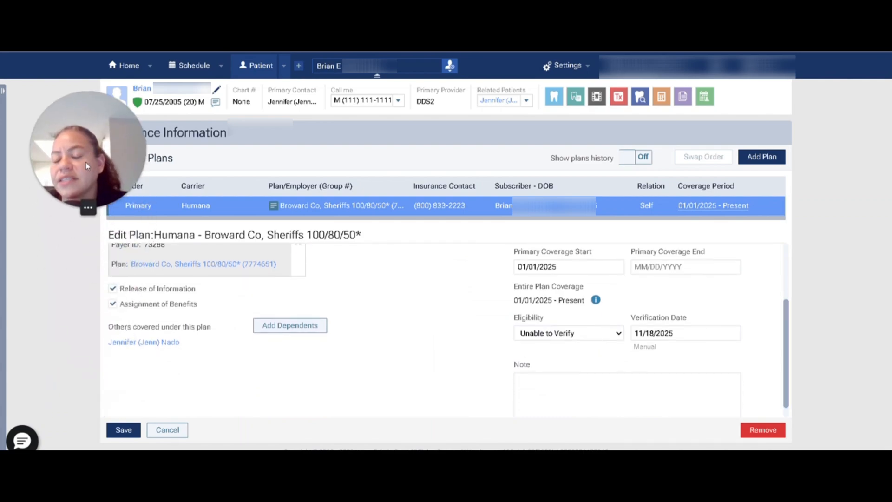
{"action": "left_click", "coordinate": [156, 343]}
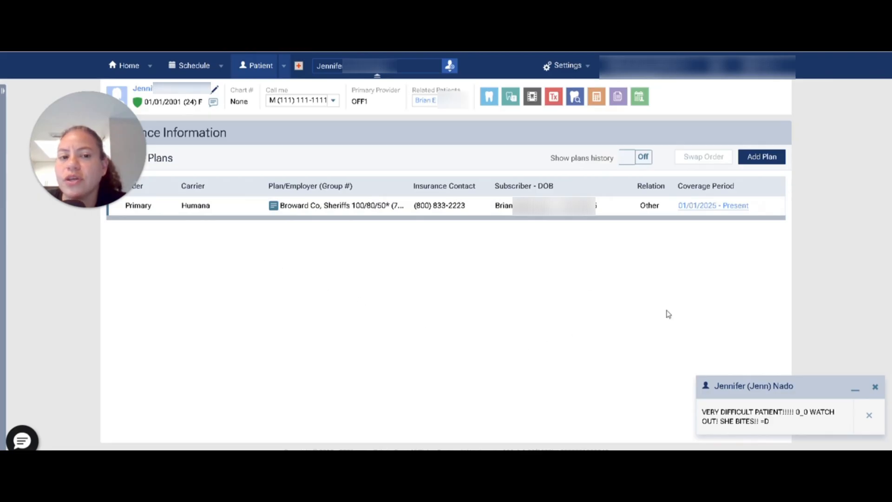
{"action": "left_click", "coordinate": [869, 415]}
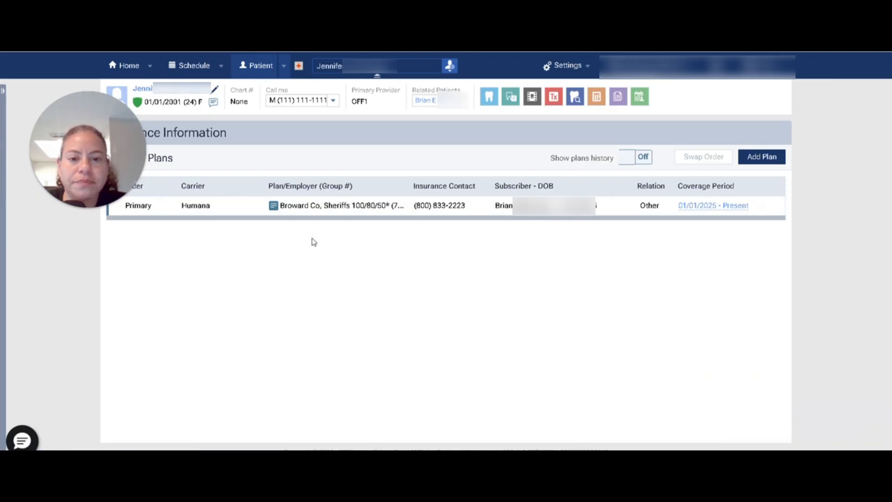
{"action": "left_click", "coordinate": [313, 206]}
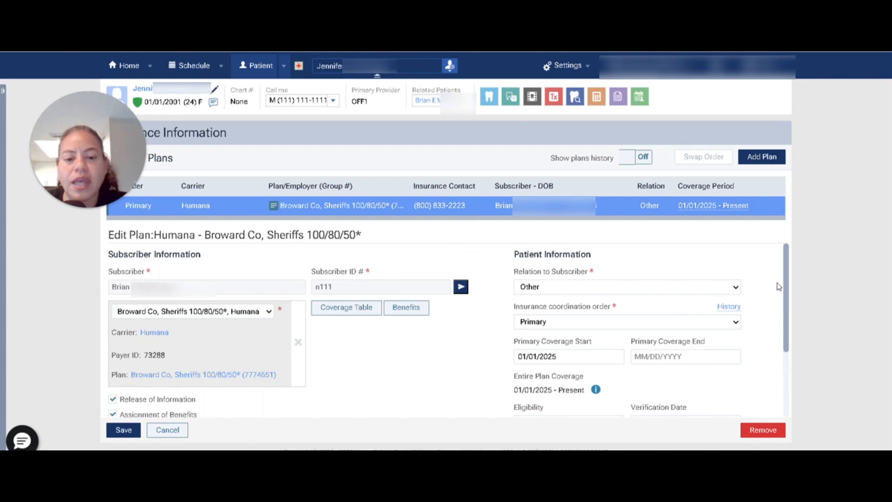
{"action": "left_click_drag", "start_coordinate": [787, 297], "coordinate": [794, 335]}
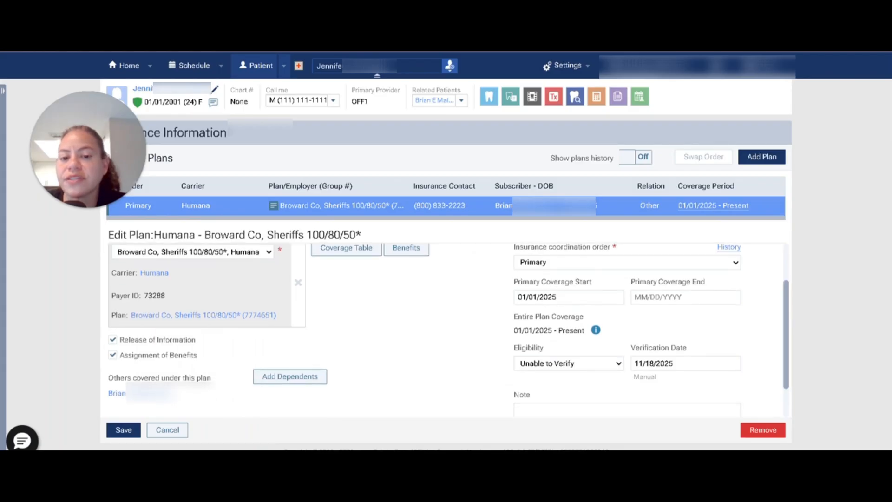
{"action": "left_click_drag", "start_coordinate": [787, 329], "coordinate": [788, 358]}
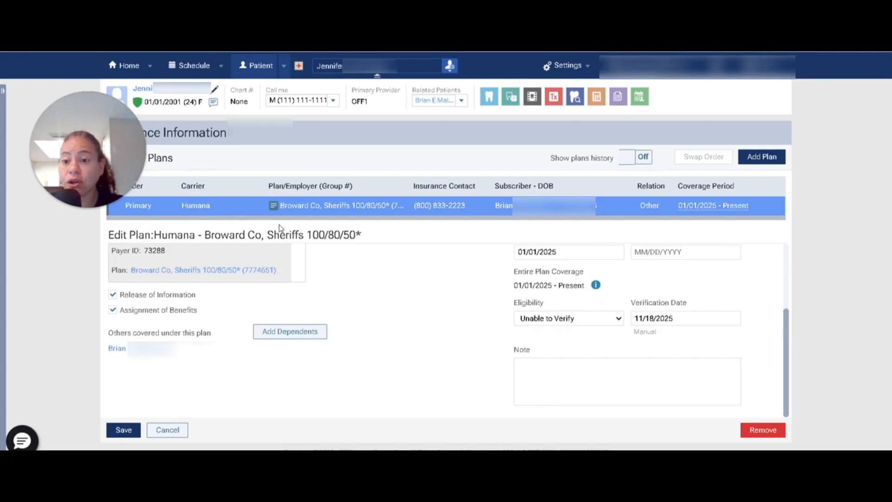
Read through the Humana plan's insurance plan note and compare it with the separate note field on the dependent's coverage
{"action": "left_click", "coordinate": [275, 206]}
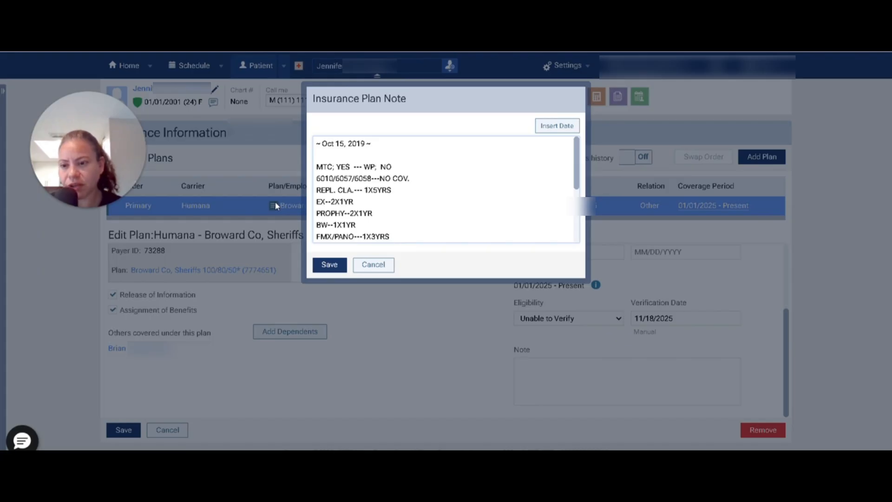
{"action": "left_click", "coordinate": [374, 264]}
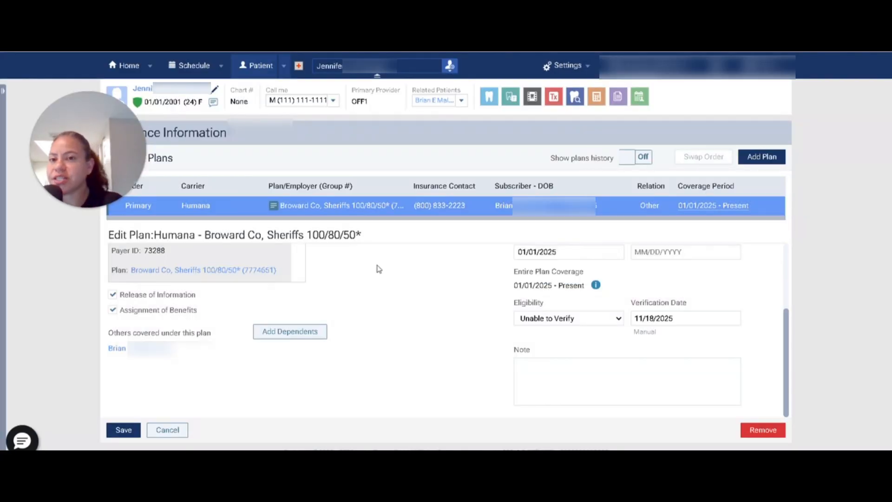
{"action": "left_click", "coordinate": [558, 360]}
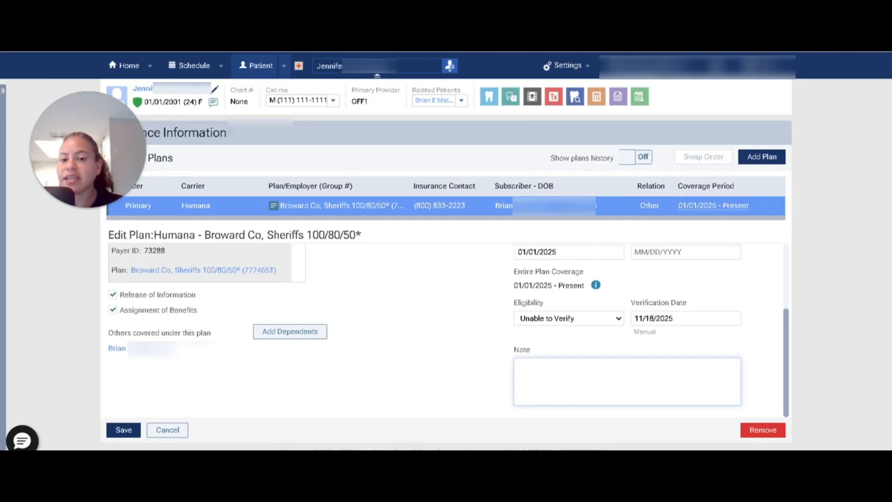
{"action": "left_click", "coordinate": [274, 206]}
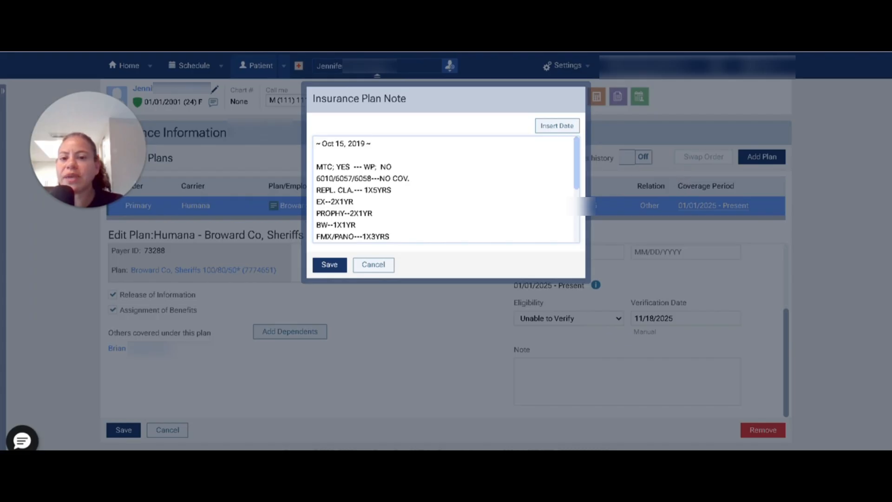
{"action": "scroll", "coordinate": [581, 206], "scroll_direction": "down", "scroll_amount": 5}
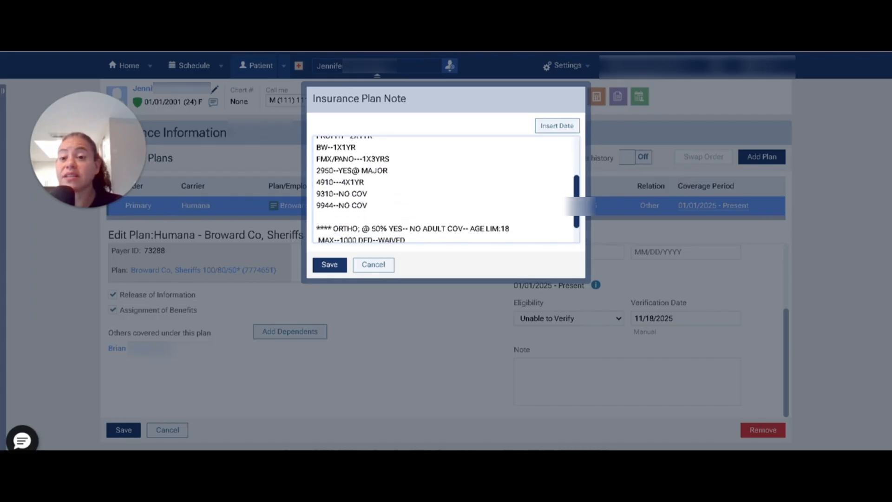
{"action": "scroll", "coordinate": [446, 189], "scroll_direction": "down", "scroll_amount": 1}
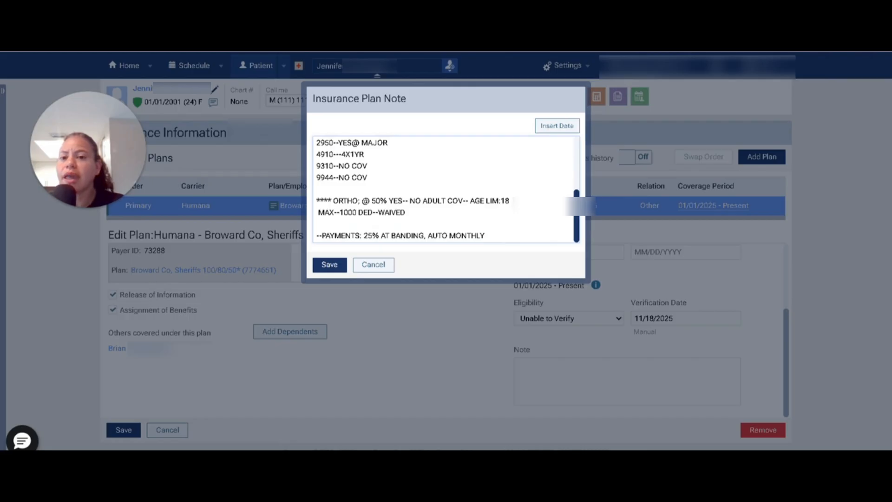
{"action": "left_click_drag", "start_coordinate": [577, 206], "coordinate": [589, 140]}
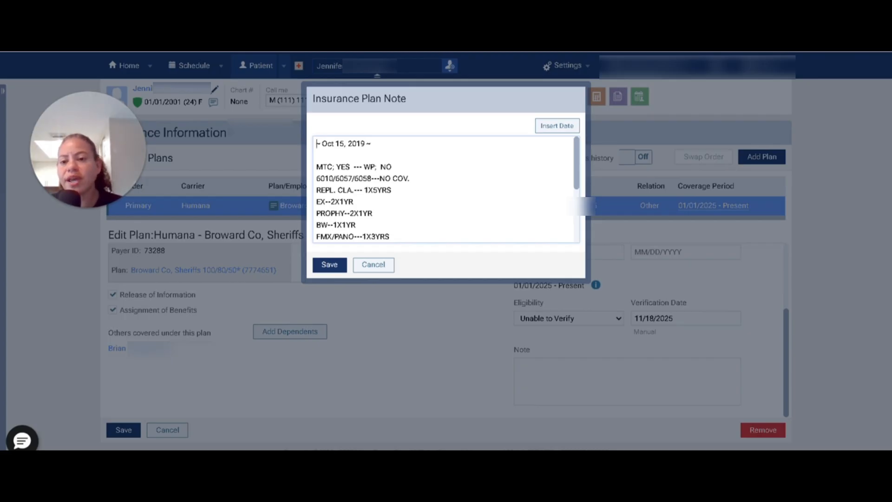
{"action": "left_click", "coordinate": [372, 265]}
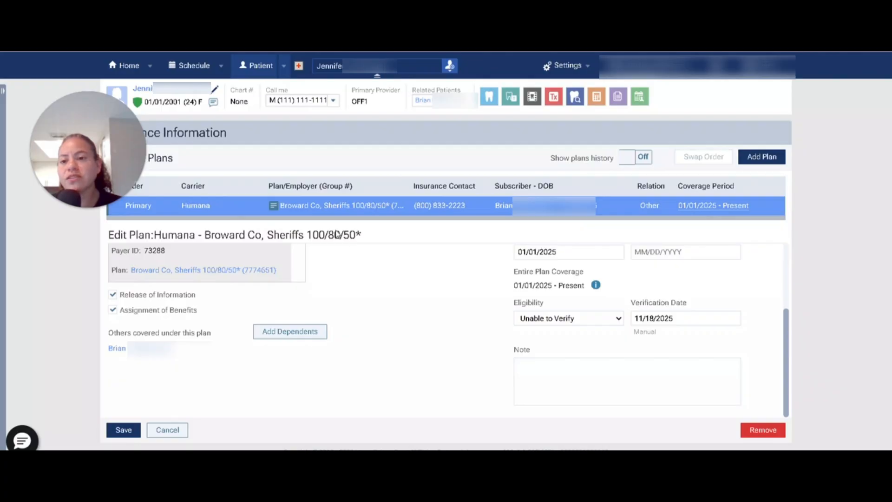
{"action": "mouse_move", "coordinate": [274, 208]}
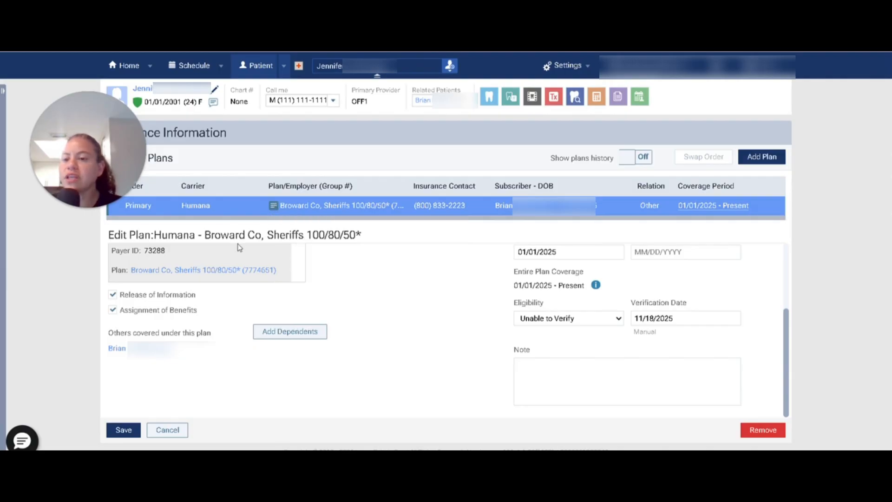
{"action": "left_click", "coordinate": [529, 367]}
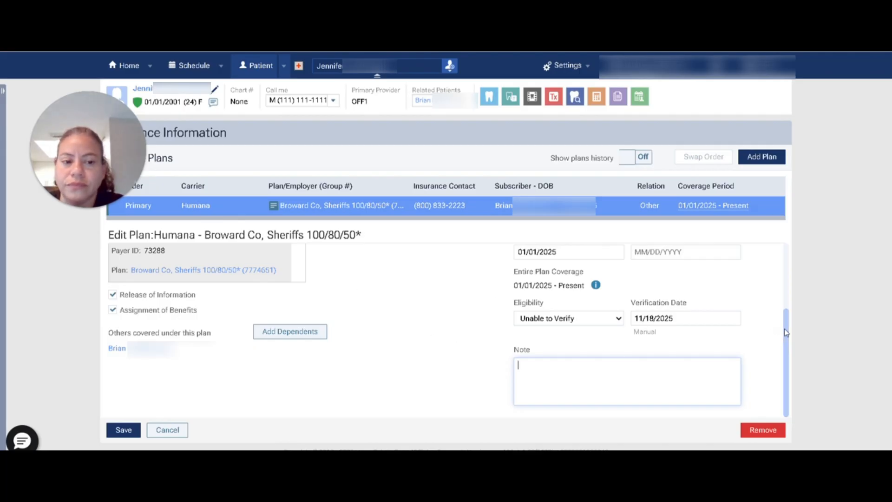
Set the dependent's current-year Annual Individual benefits used to 50 and save the deductibles and benefits
{"action": "left_click_drag", "start_coordinate": [784, 328], "coordinate": [799, 300]}
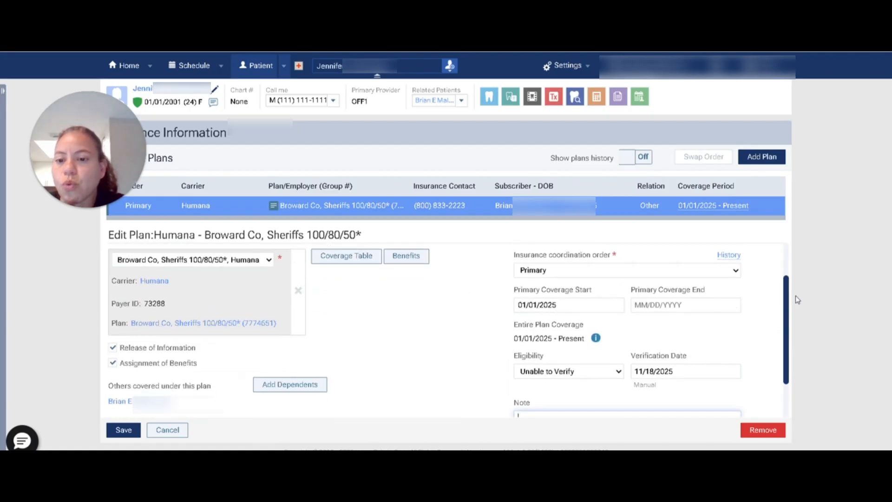
{"action": "scroll", "coordinate": [796, 296], "scroll_direction": "up", "scroll_amount": 2}
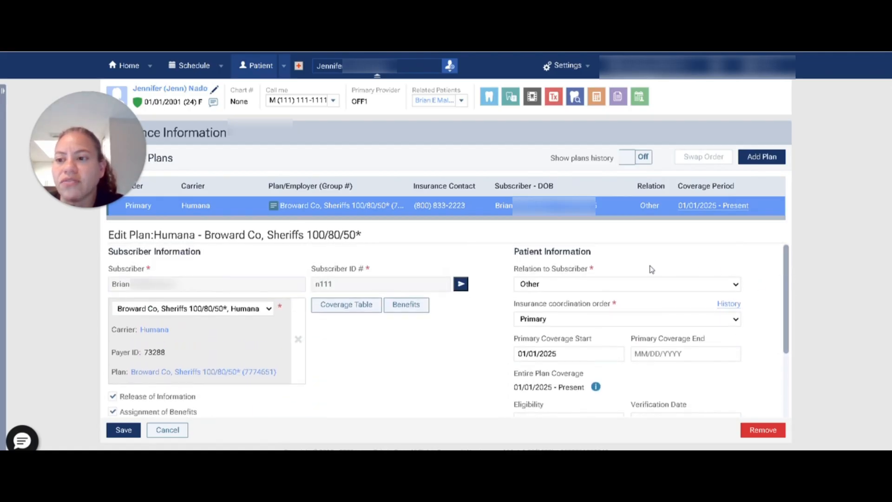
{"action": "left_click", "coordinate": [402, 306]}
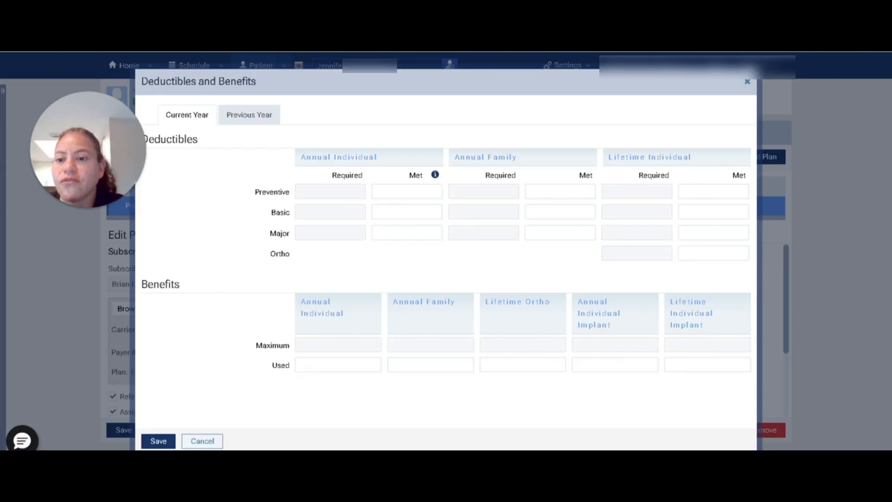
{"action": "left_click", "coordinate": [407, 212]}
{"action": "left_click", "coordinate": [343, 364]}
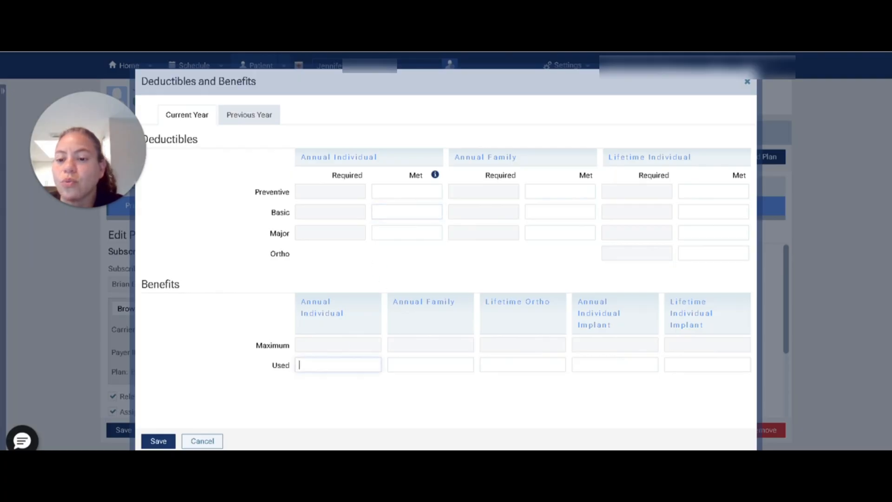
{"action": "type", "text": "50"}
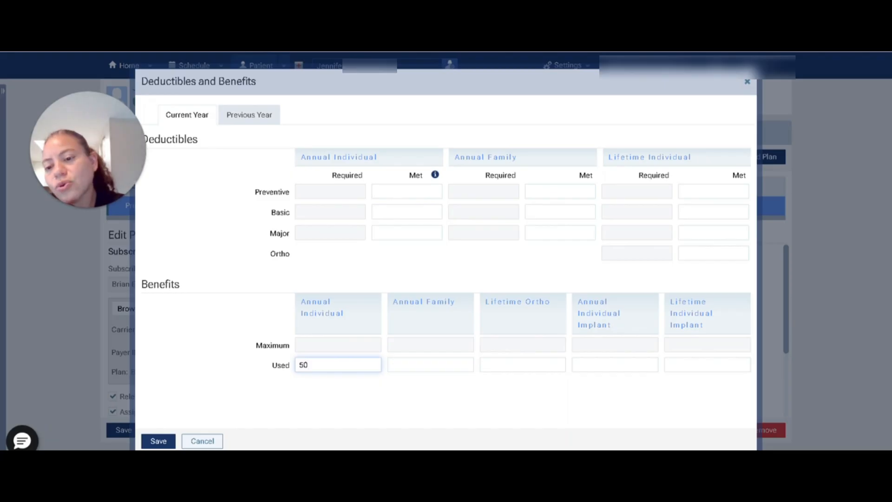
{"action": "left_click", "coordinate": [151, 442]}
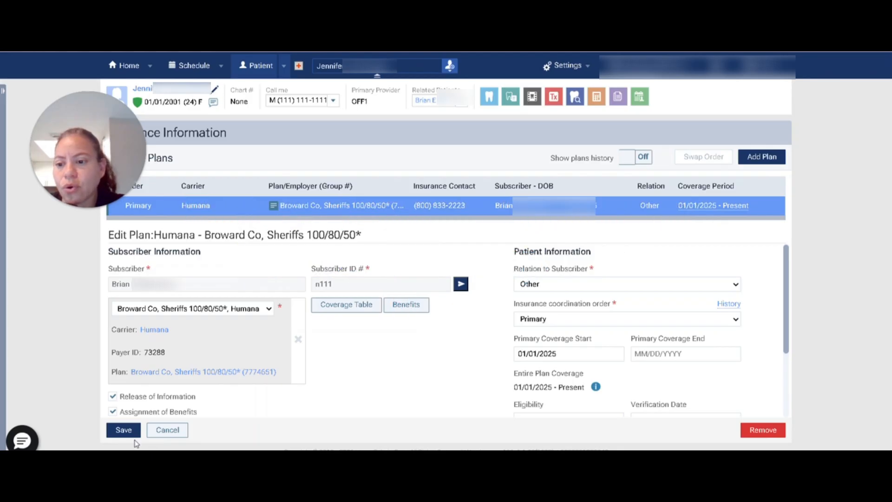
Open the carrier record of the Broward Co, Sheriffs 100/80/50* plan to examine its address, coverage and benefit settings
{"action": "left_click", "coordinate": [211, 374]}
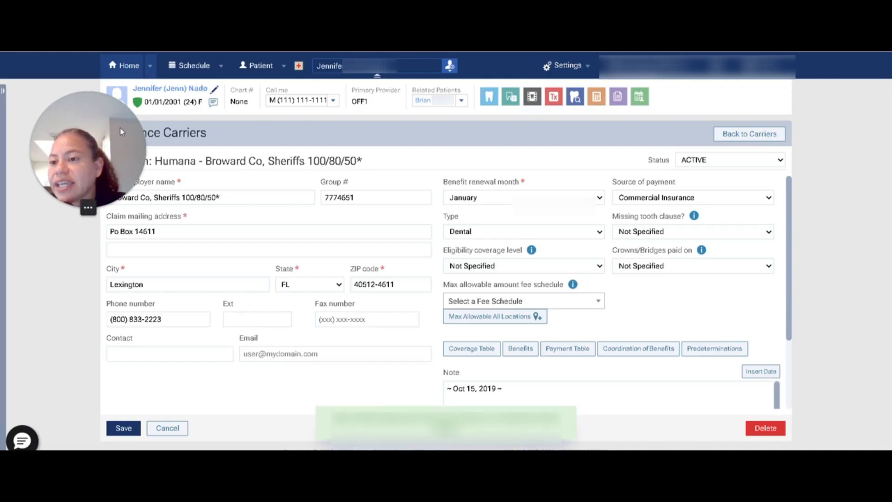
{"action": "left_click_drag", "start_coordinate": [116, 130], "coordinate": [80, 370]}
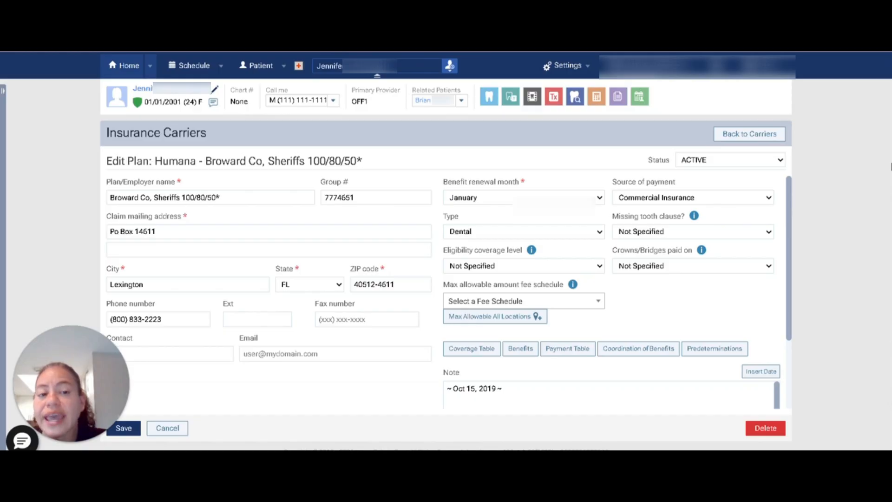
Return to the list of insurance carriers, search it for 777, and look through the matching group plans
{"action": "left_click", "coordinate": [763, 135]}
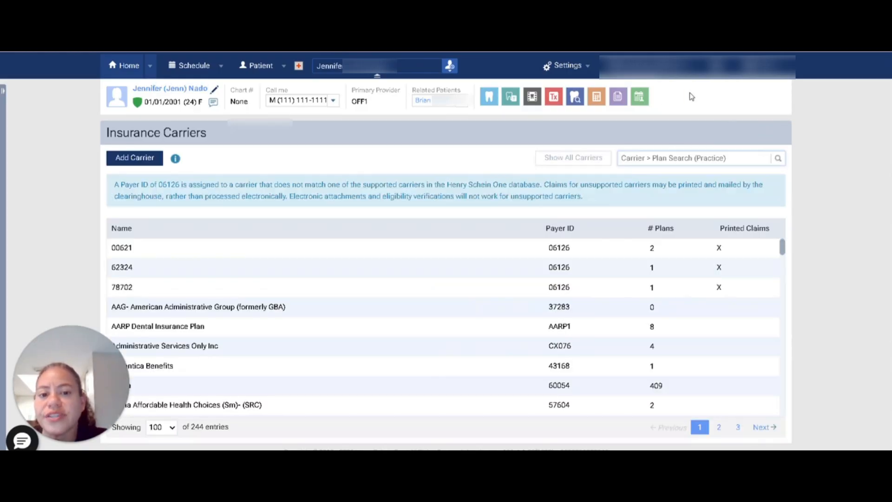
{"action": "left_click", "coordinate": [702, 158]}
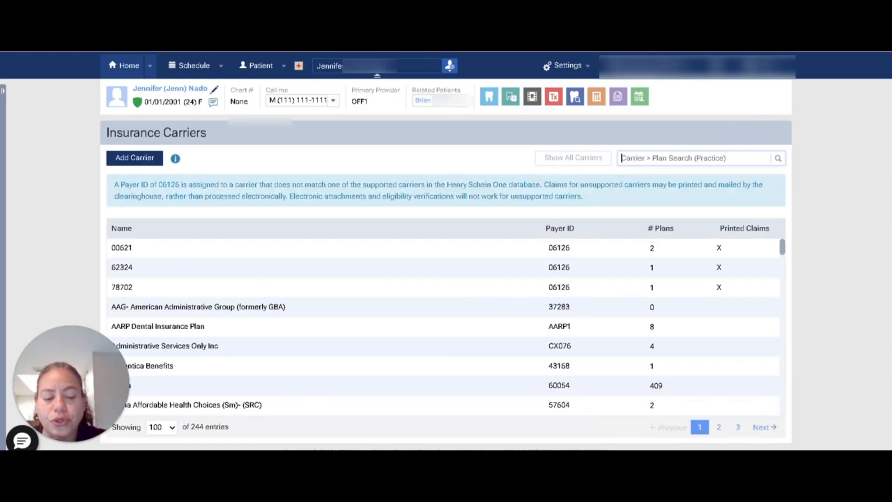
{"action": "type", "text": "777"}
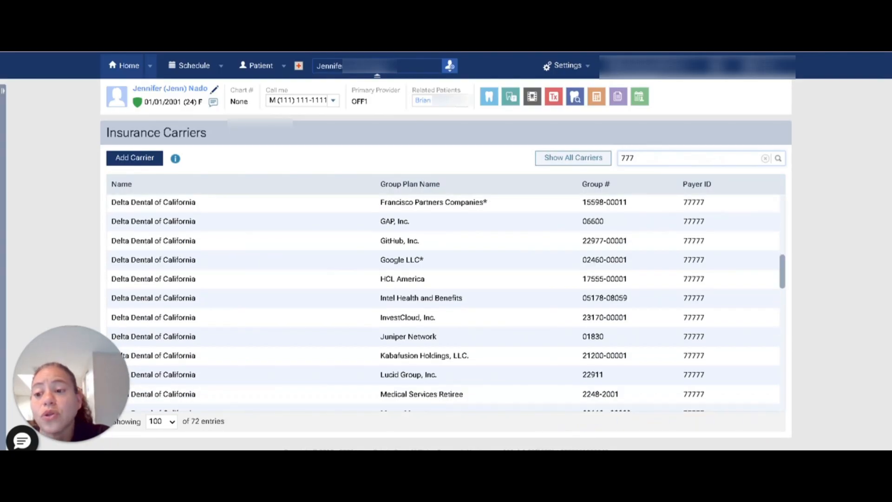
{"action": "scroll", "coordinate": [444, 302], "scroll_direction": "down", "scroll_amount": 5}
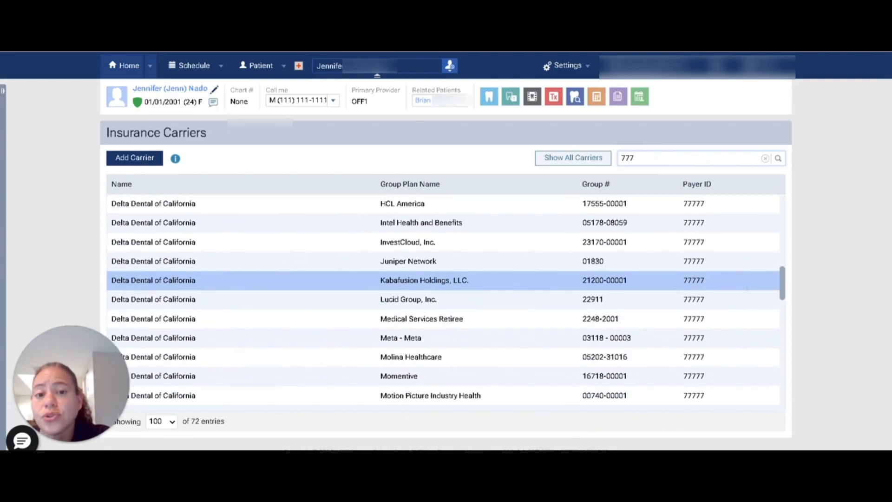
{"action": "scroll", "coordinate": [443, 227], "scroll_direction": "down", "scroll_amount": 1}
{"action": "scroll", "coordinate": [444, 228], "scroll_direction": "down", "scroll_amount": 4}
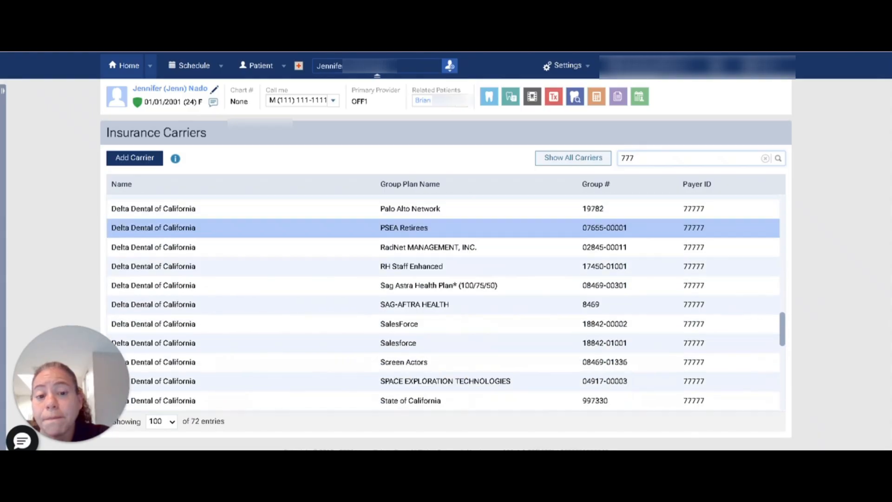
{"action": "scroll", "coordinate": [444, 228], "scroll_direction": "up", "scroll_amount": 15}
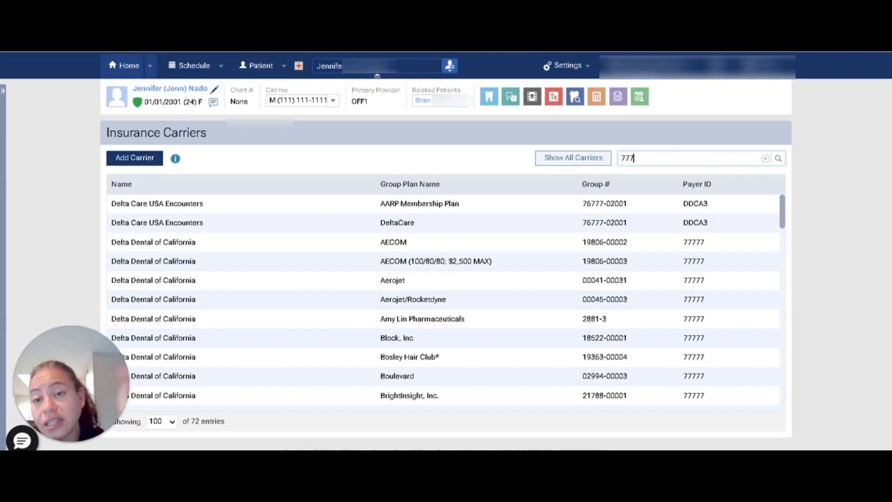
Open the appointment schedule calendar
{"action": "left_click", "coordinate": [207, 67]}
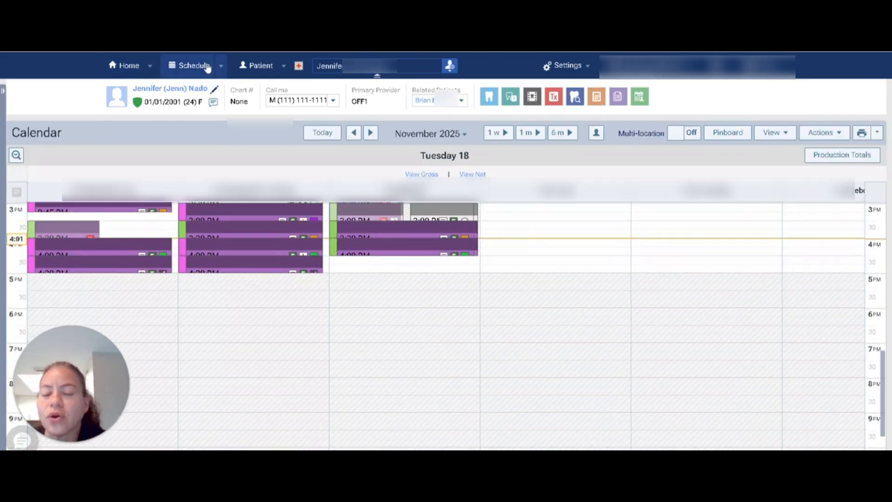